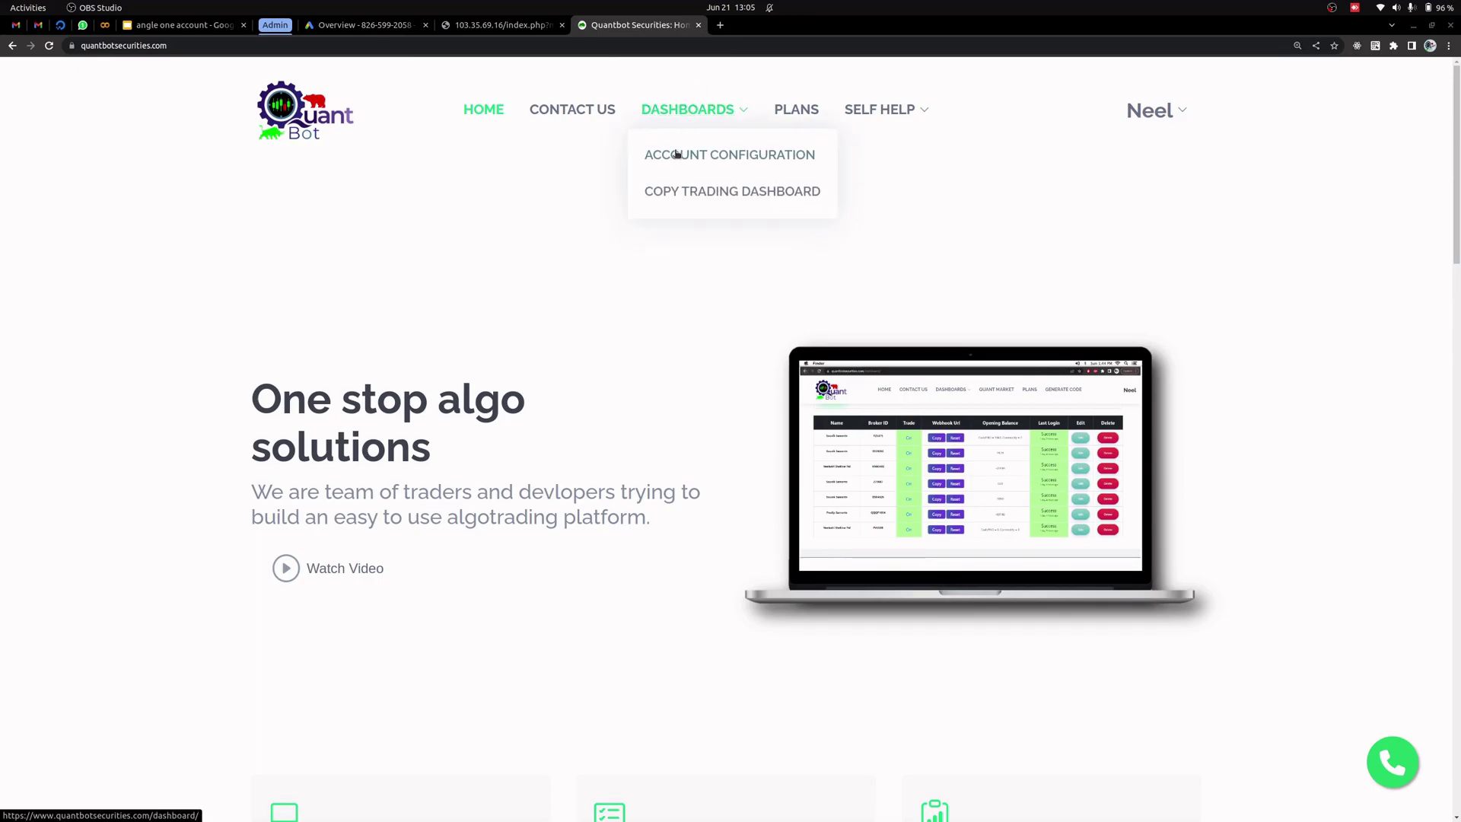
- Open the Account Configuration dashboard, which lists the broker options and five connected accounts
left_click(675, 158)
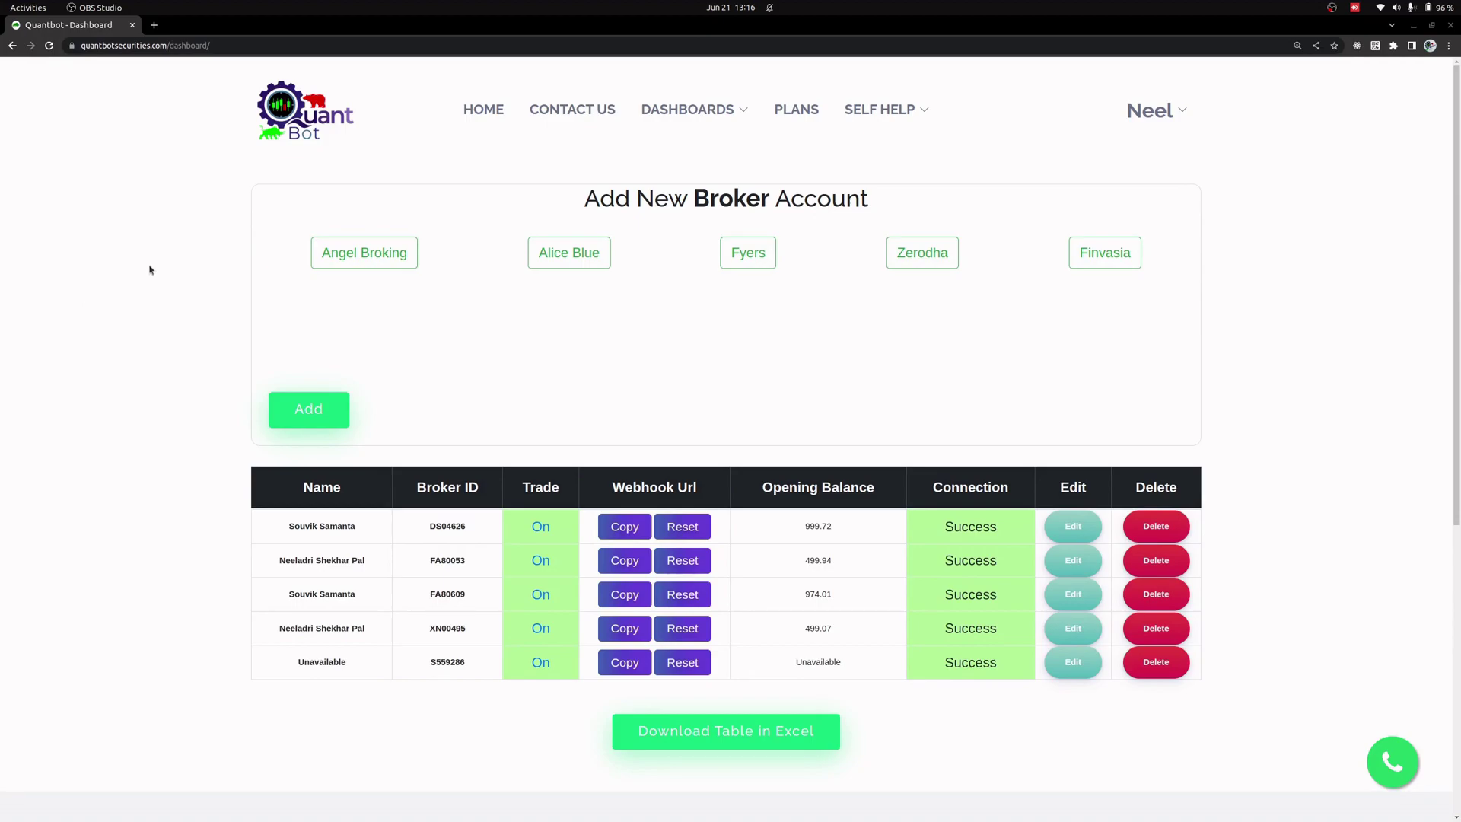
- Choose Alice Blue as the new broker and dismiss the form's saved-value suggestions
left_click(589, 261)
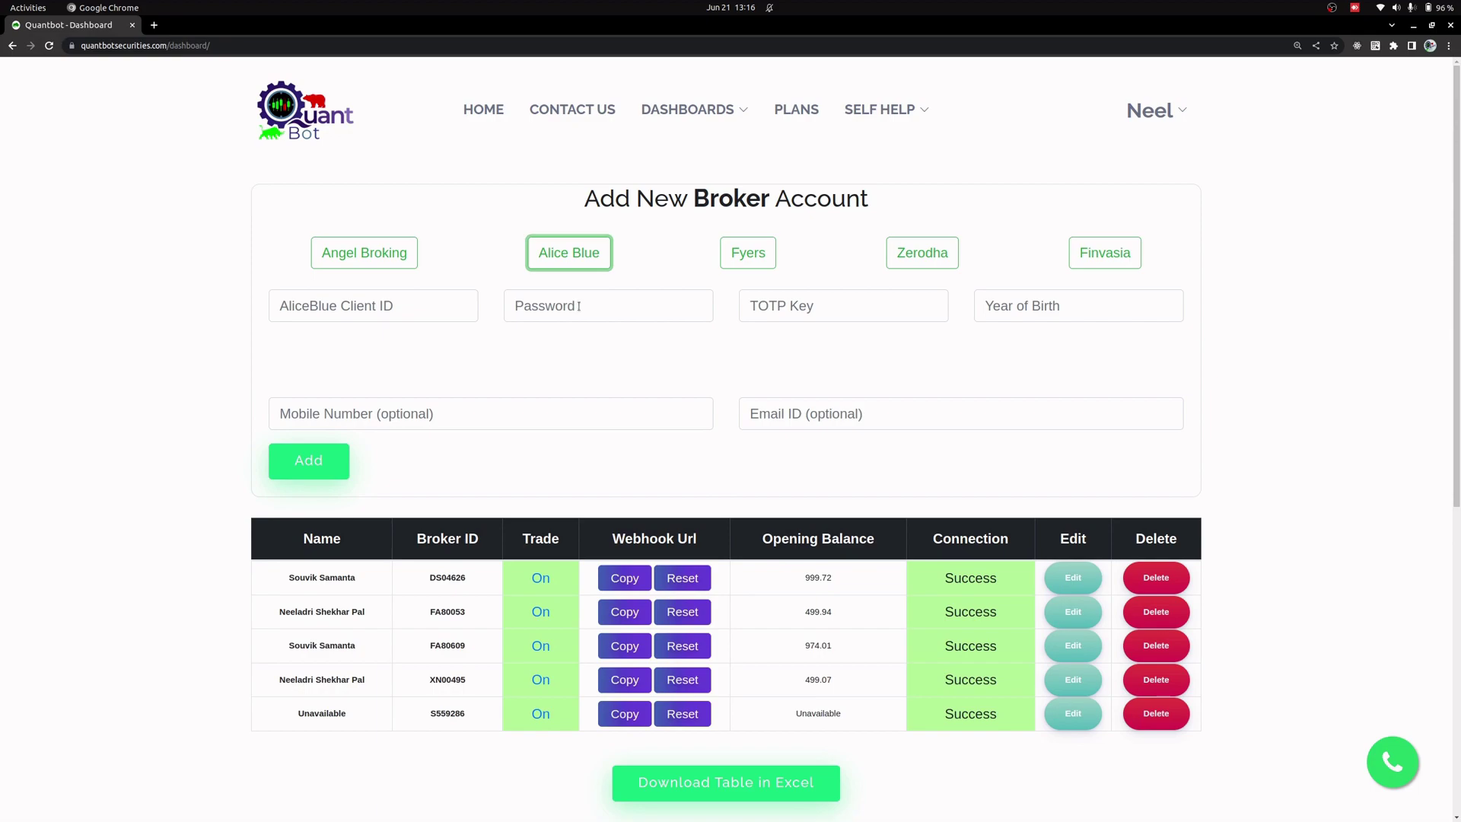
left_click(817, 310)
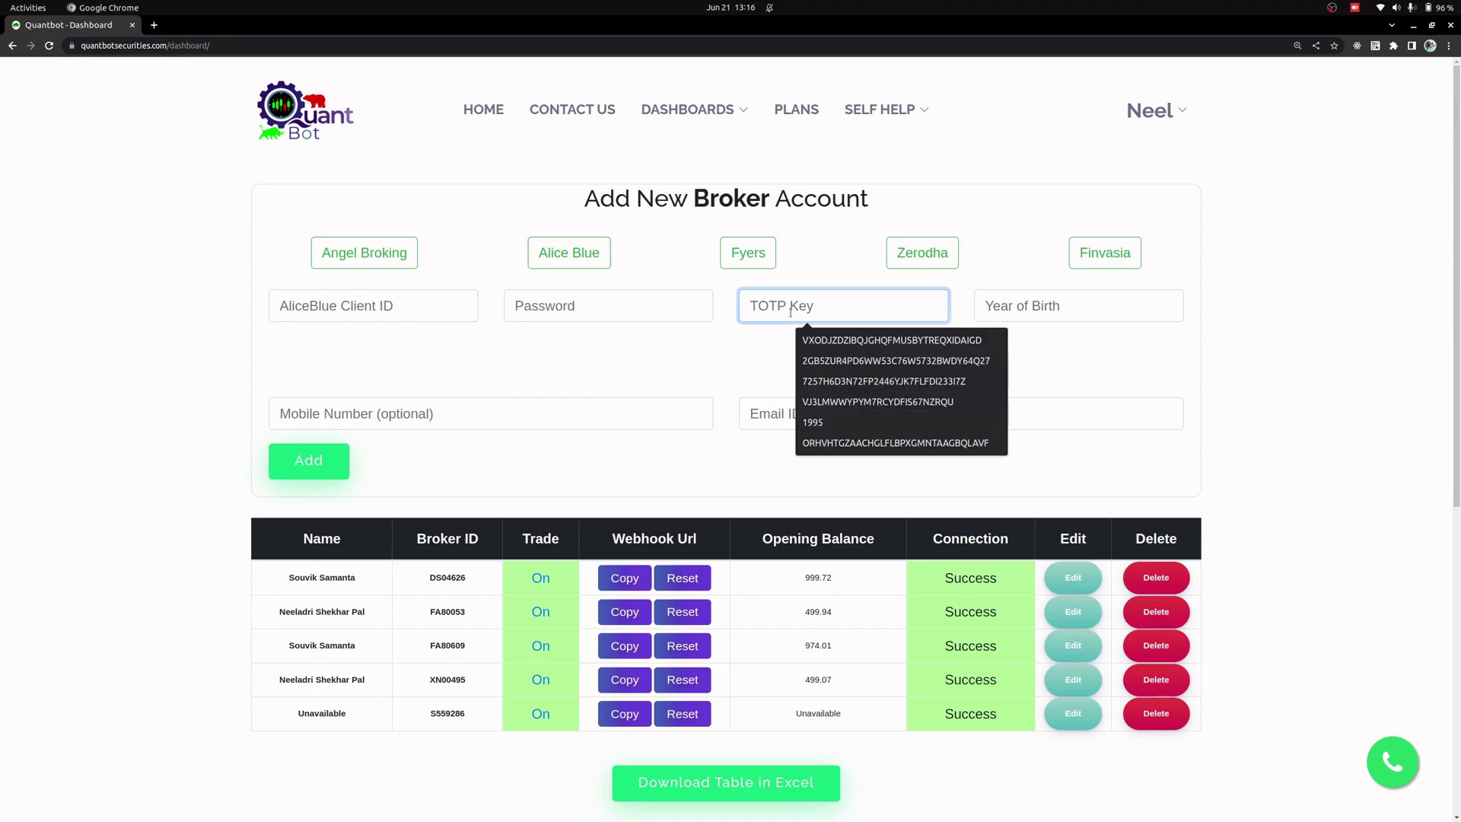
left_click(734, 353)
left_click(1077, 305)
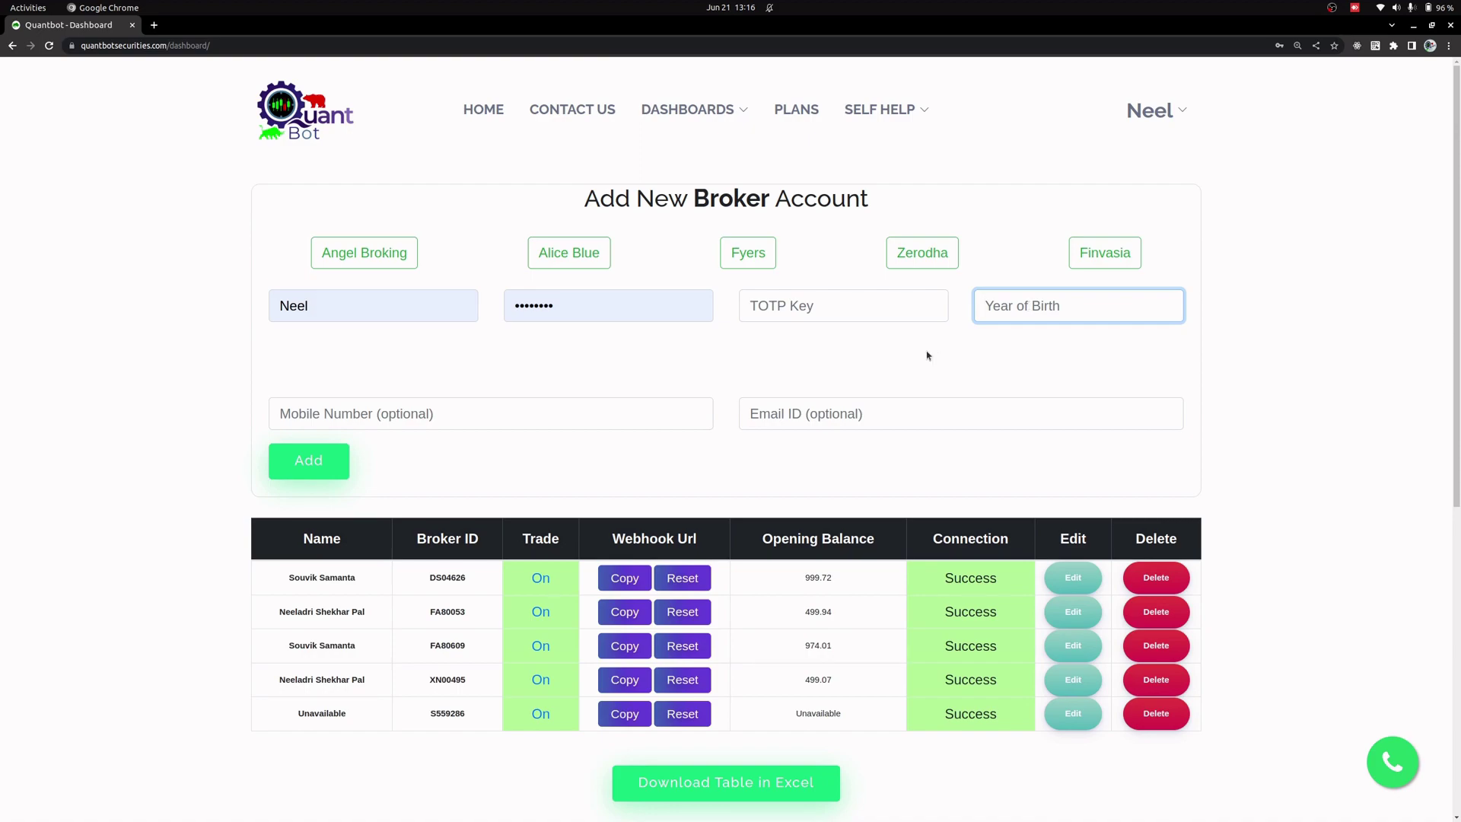
double_click(568, 306)
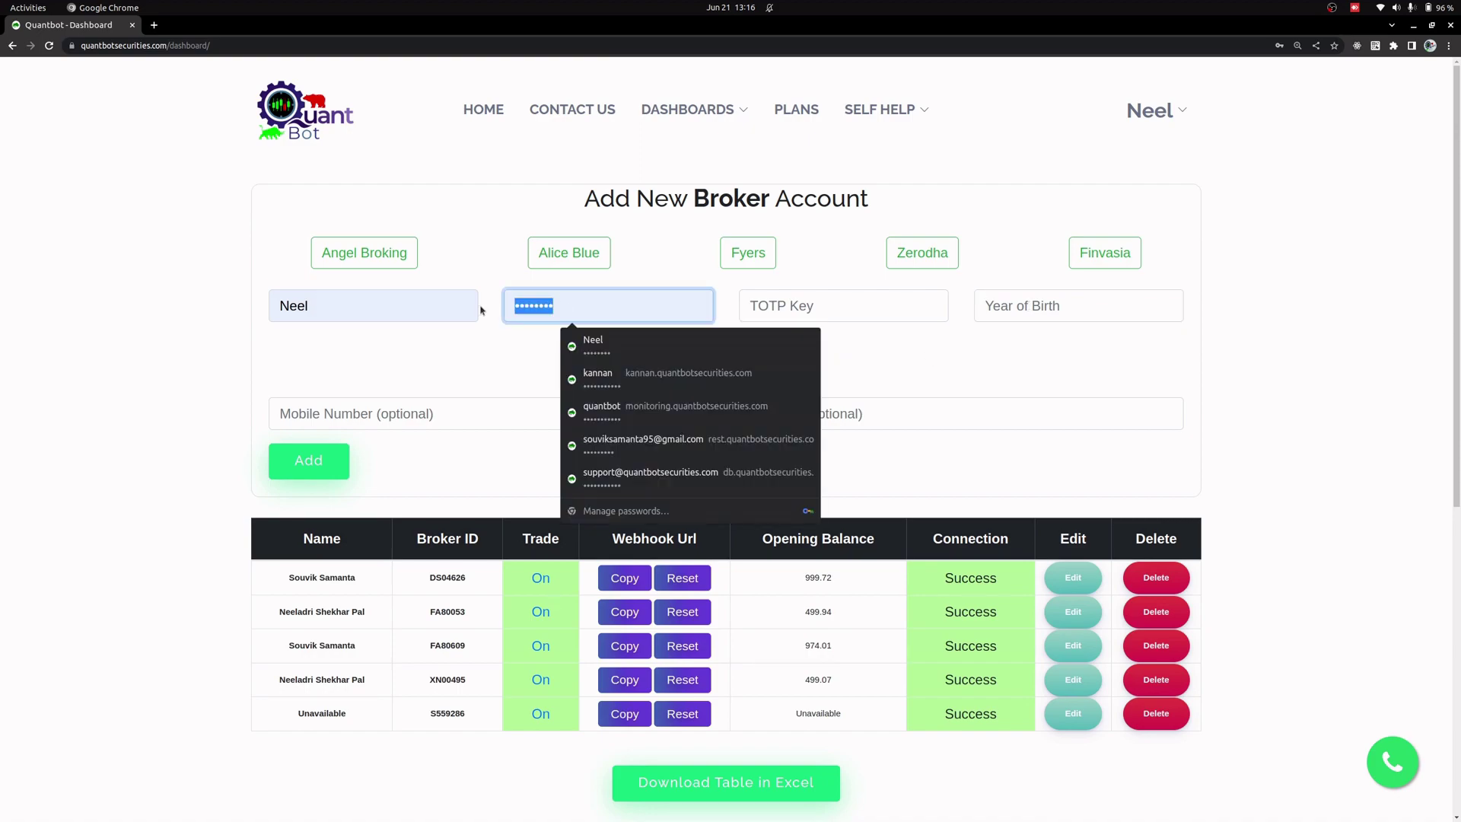
key("BackSpace")
double_click(429, 305)
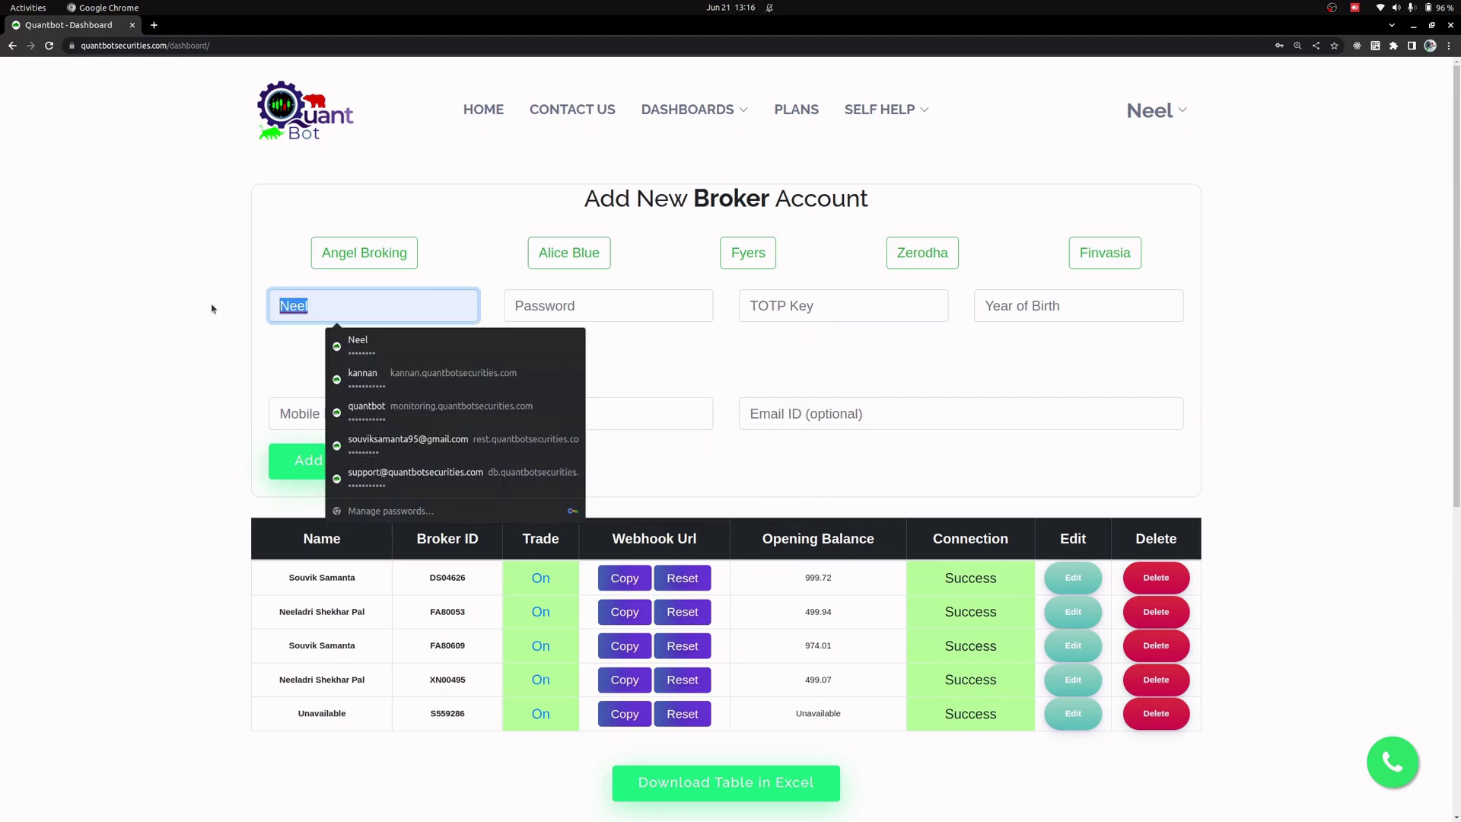
key("BackSpace")
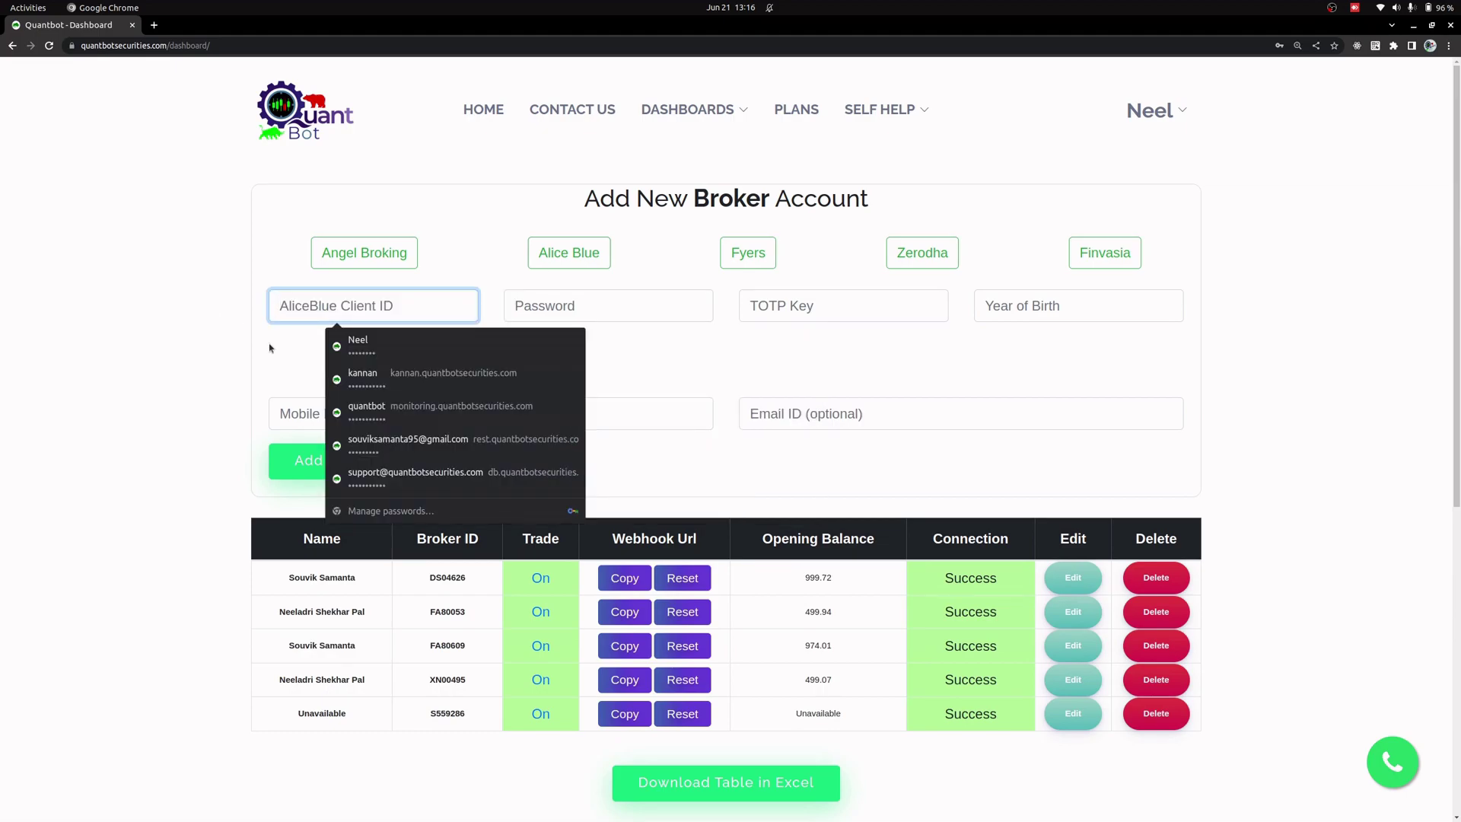
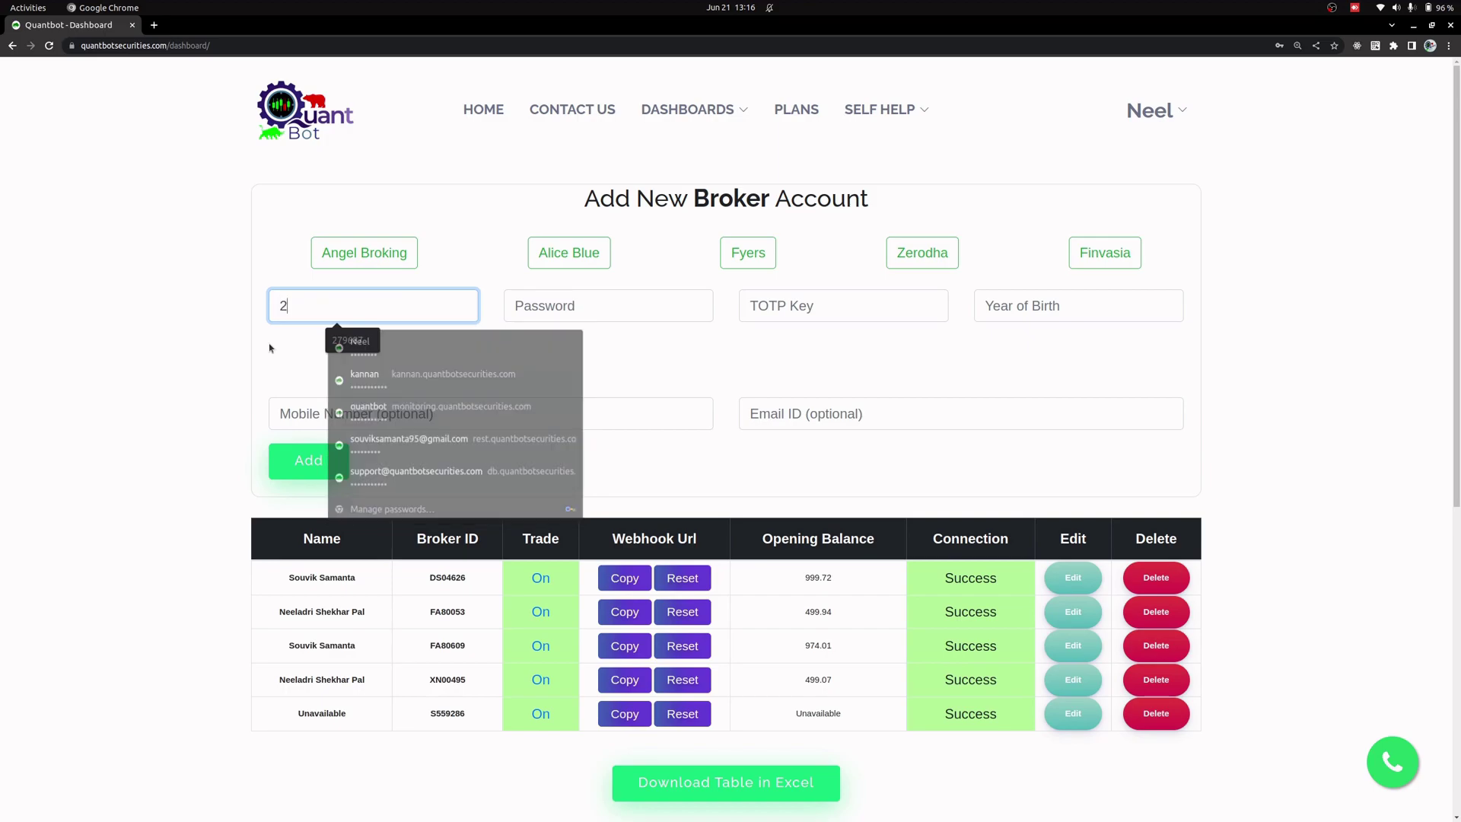
key("Tab")
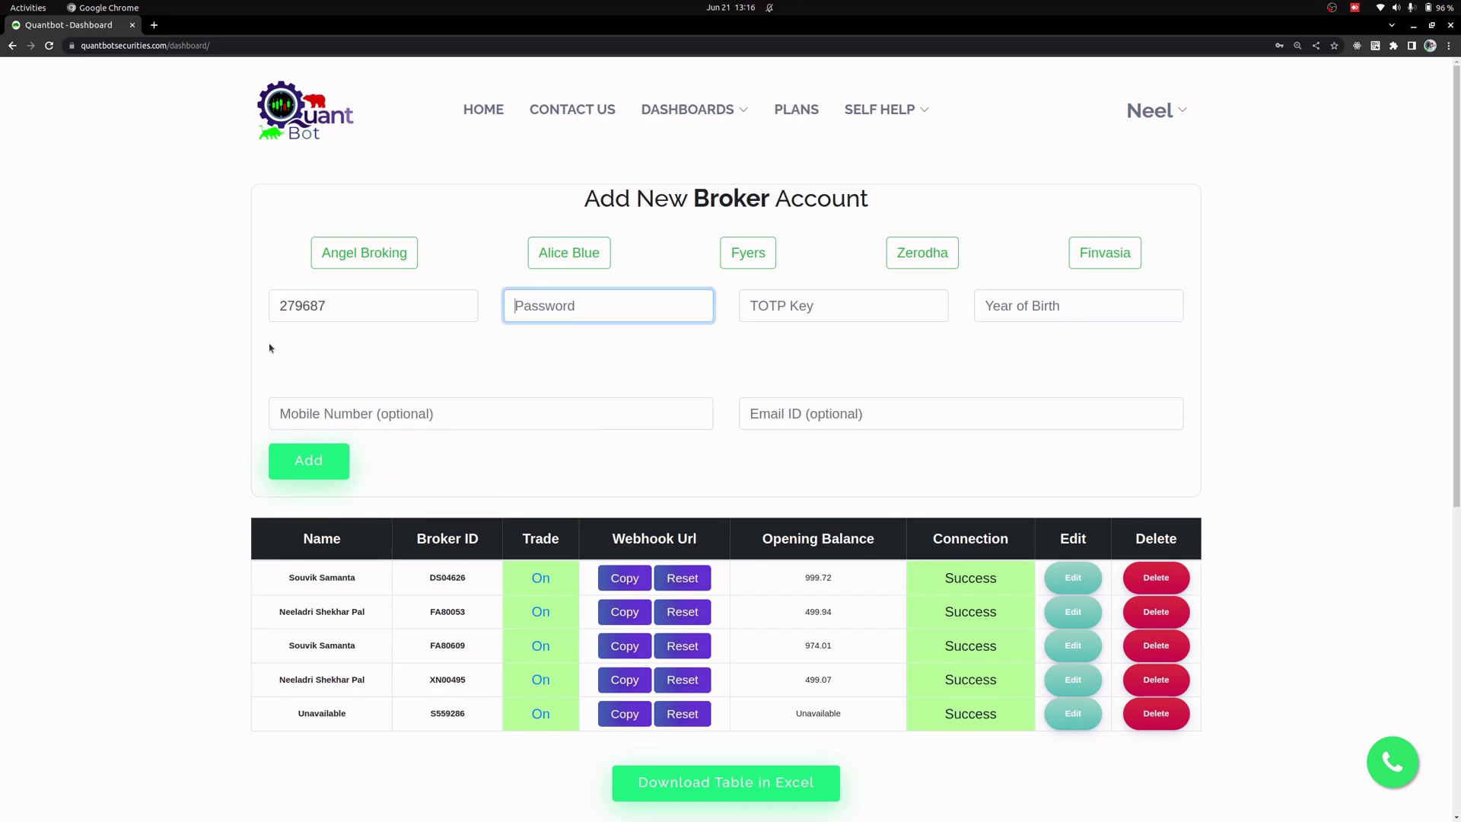
type("•••••••")
type("•••")
type("•")
- Load Alice Blue ANT Web in a new browser tab and enter the user ID
left_click(154, 26)
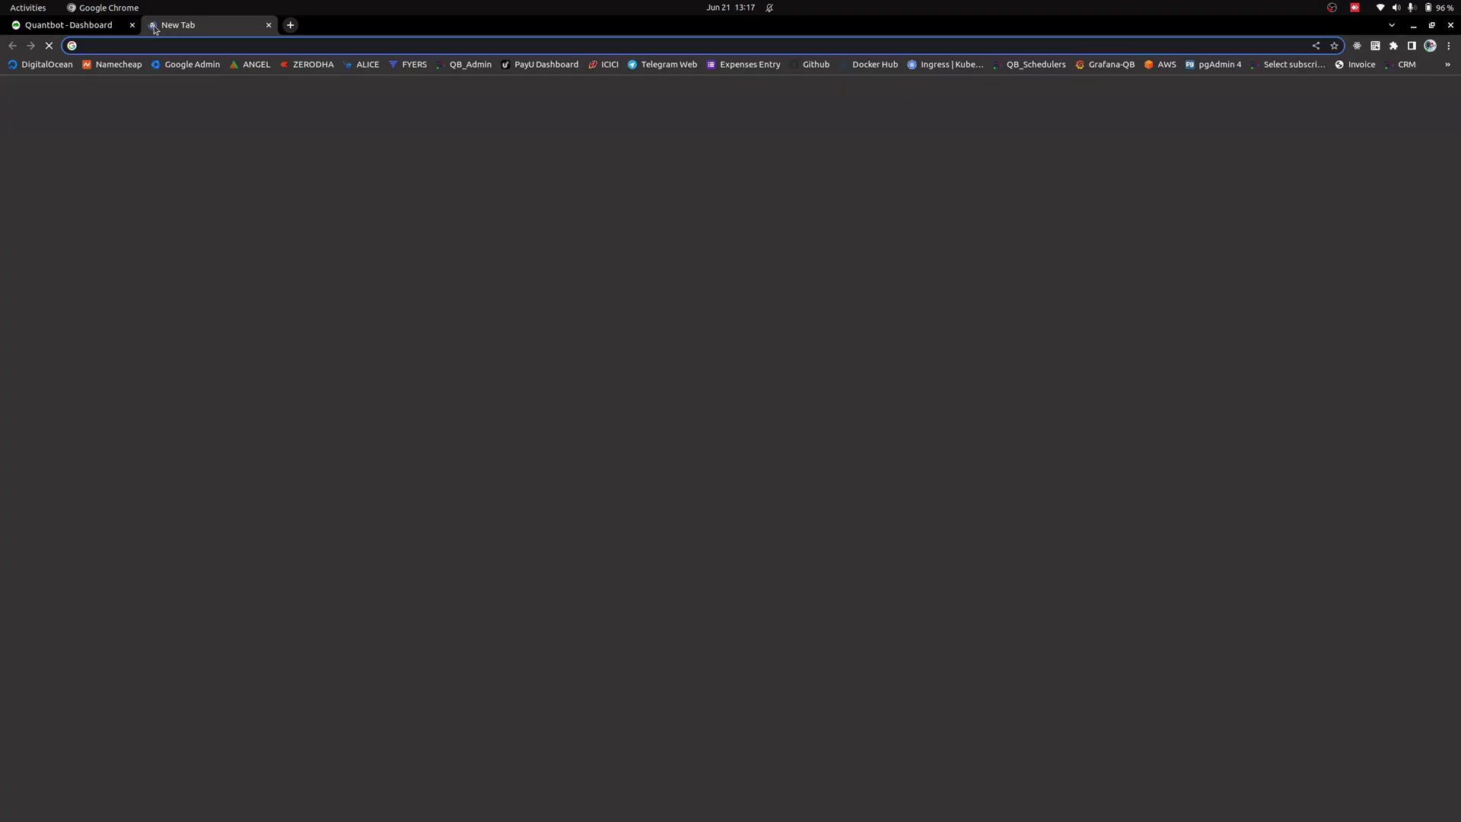
type("ant.aliceblueonline.com")
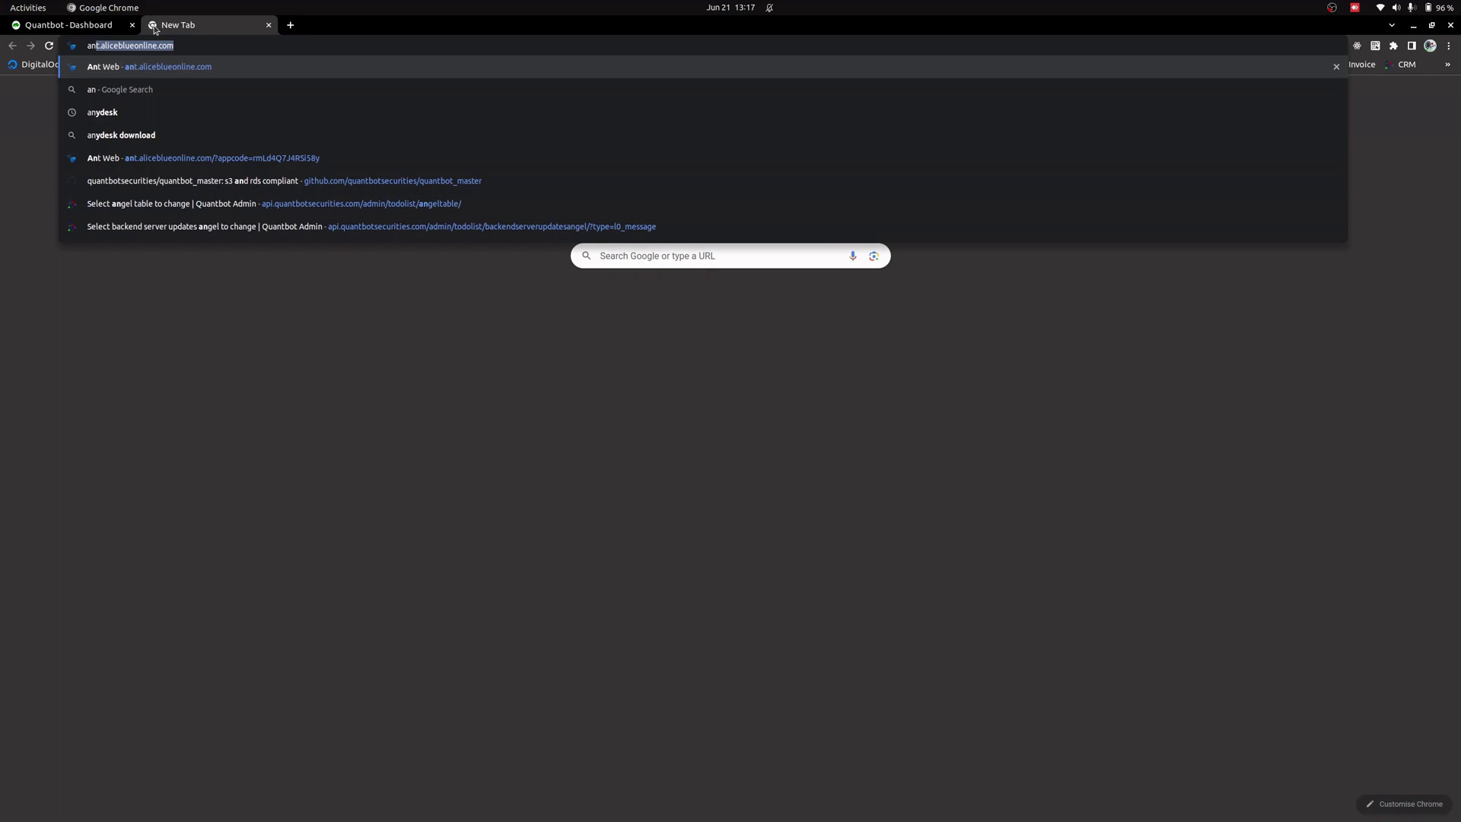
key("Return")
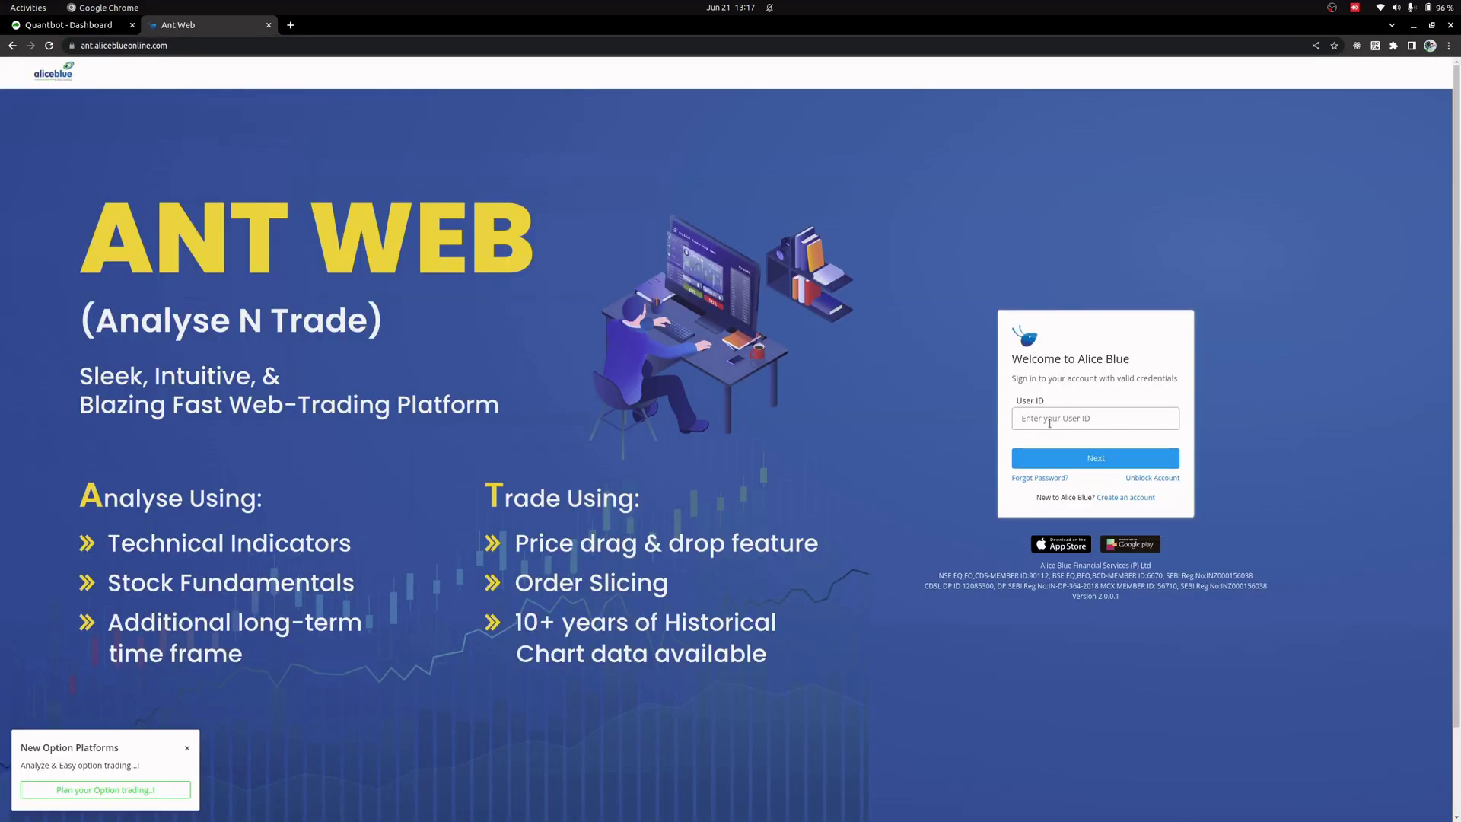
left_click(1051, 420)
- Submit the account password and the year-of-birth answer to reach the TOTP step
left_click(1061, 452)
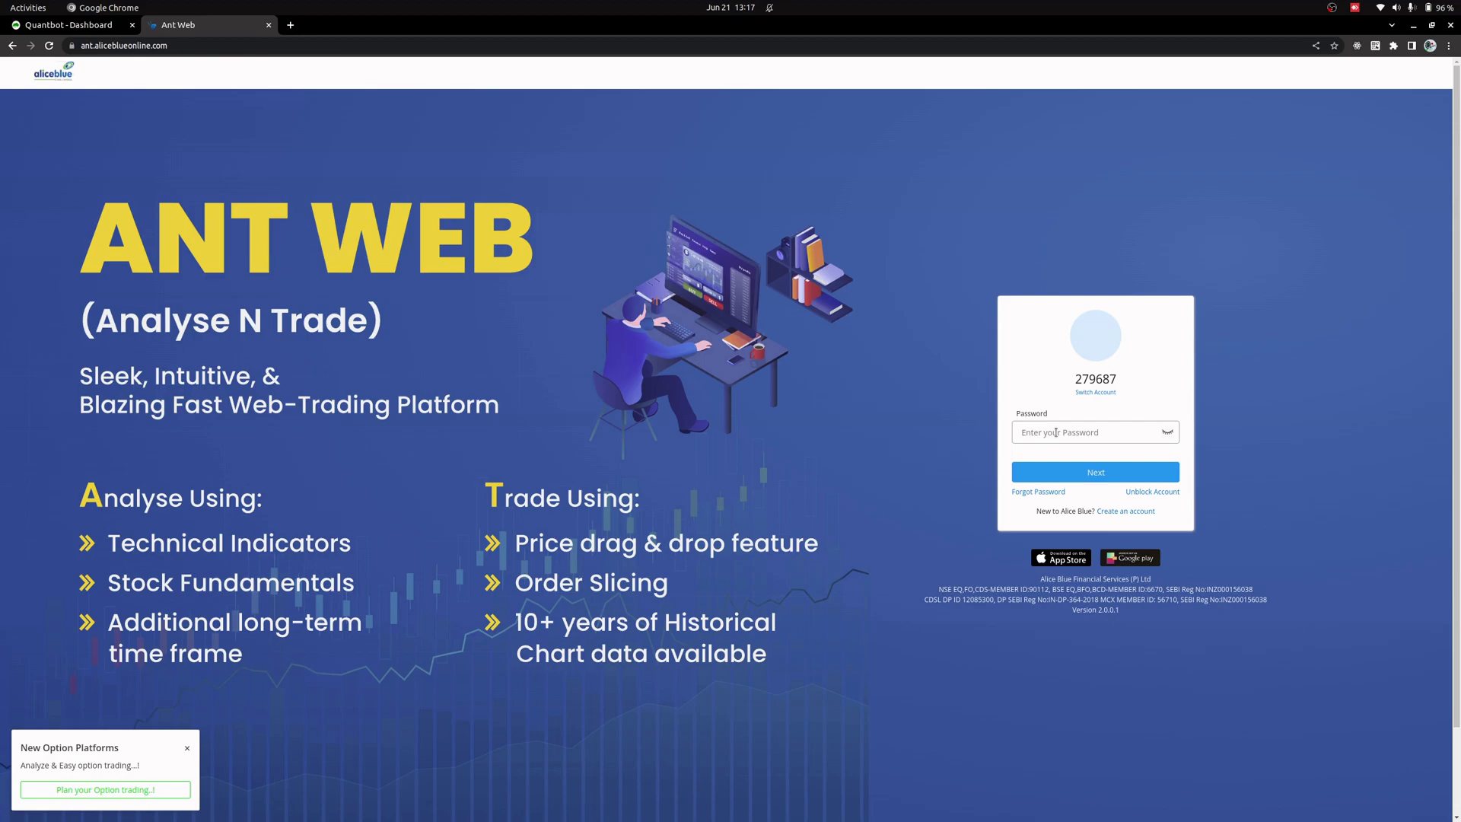
left_click(1057, 431)
key("Return")
key("Return")
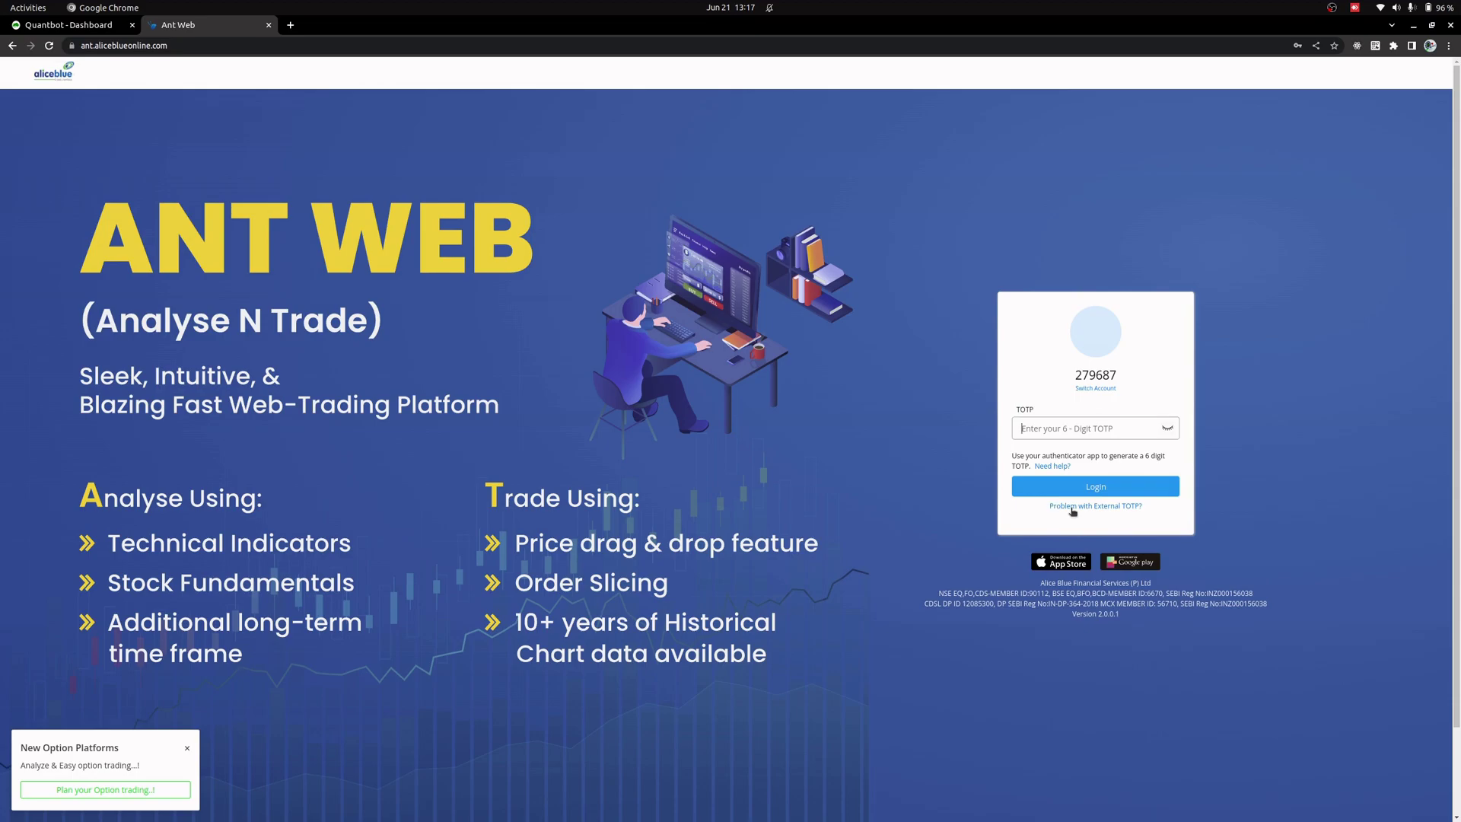
- Reset the Alice Blue TOTP, copy its secret key, and return to Quantbot
left_click(1074, 508)
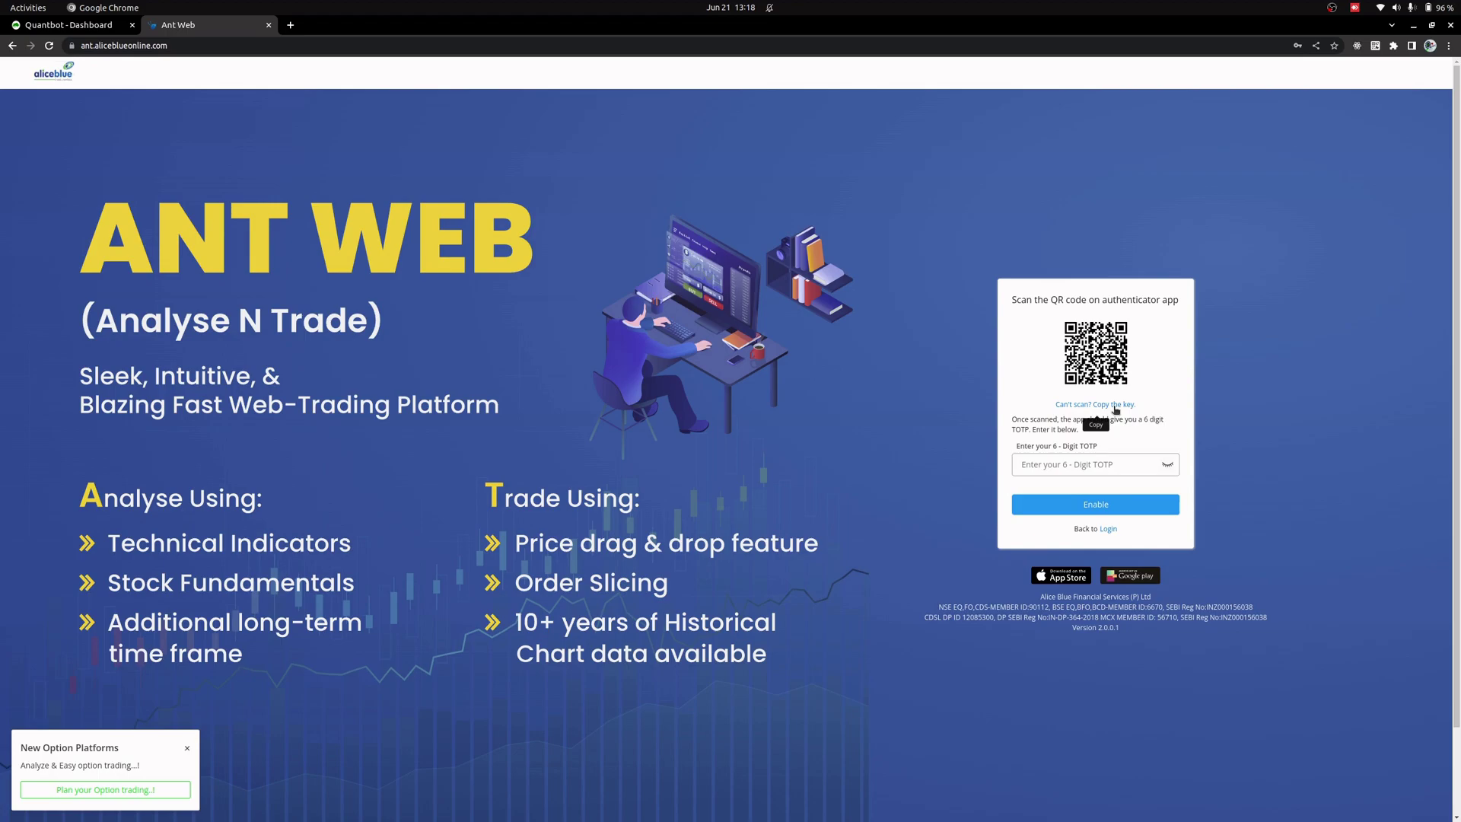
key("ctrl+Tab")
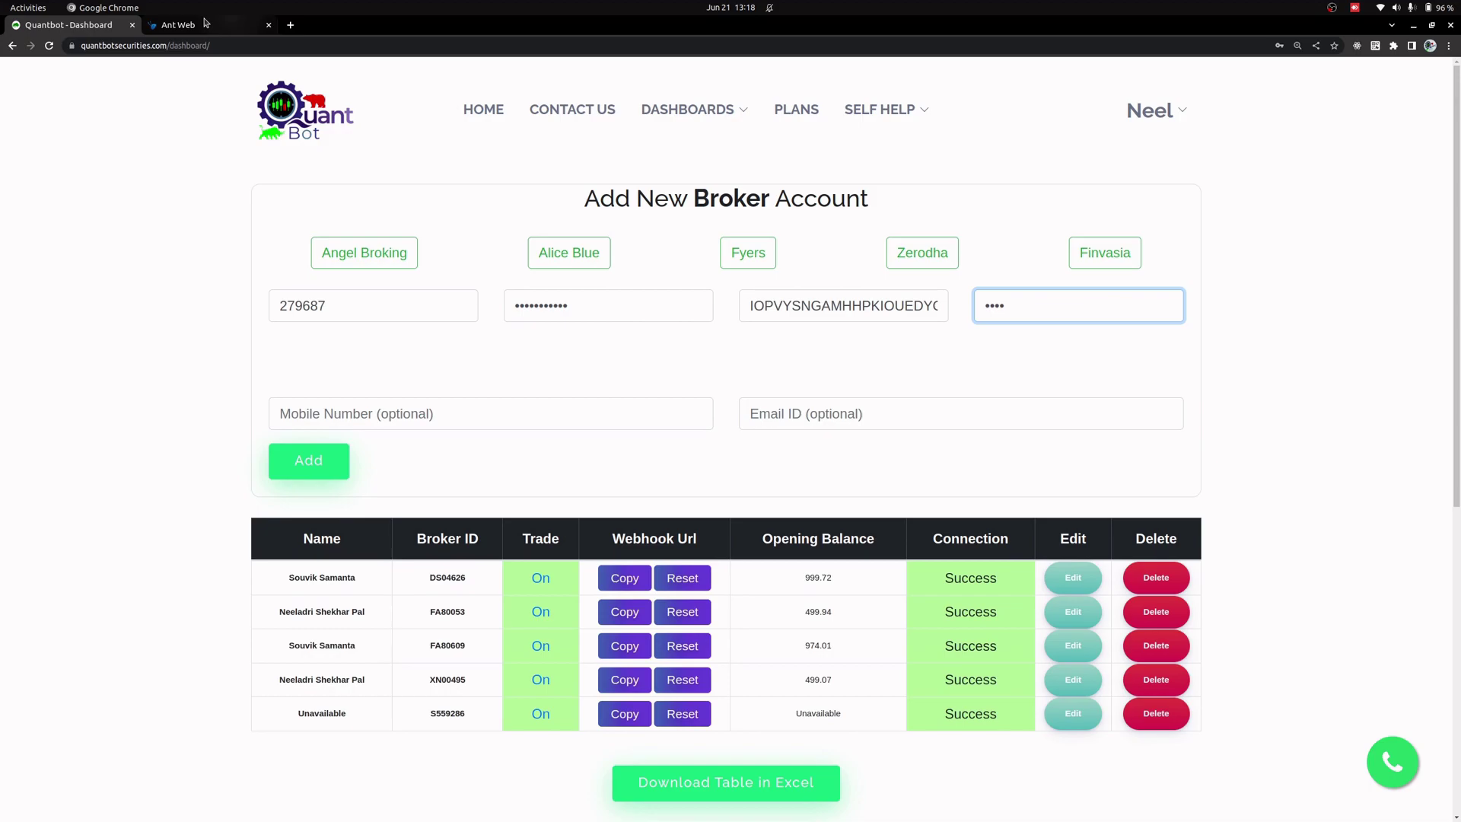
- Return to the Alice Blue ANT Web tab, now asking for a 6-digit code
left_click(204, 25)
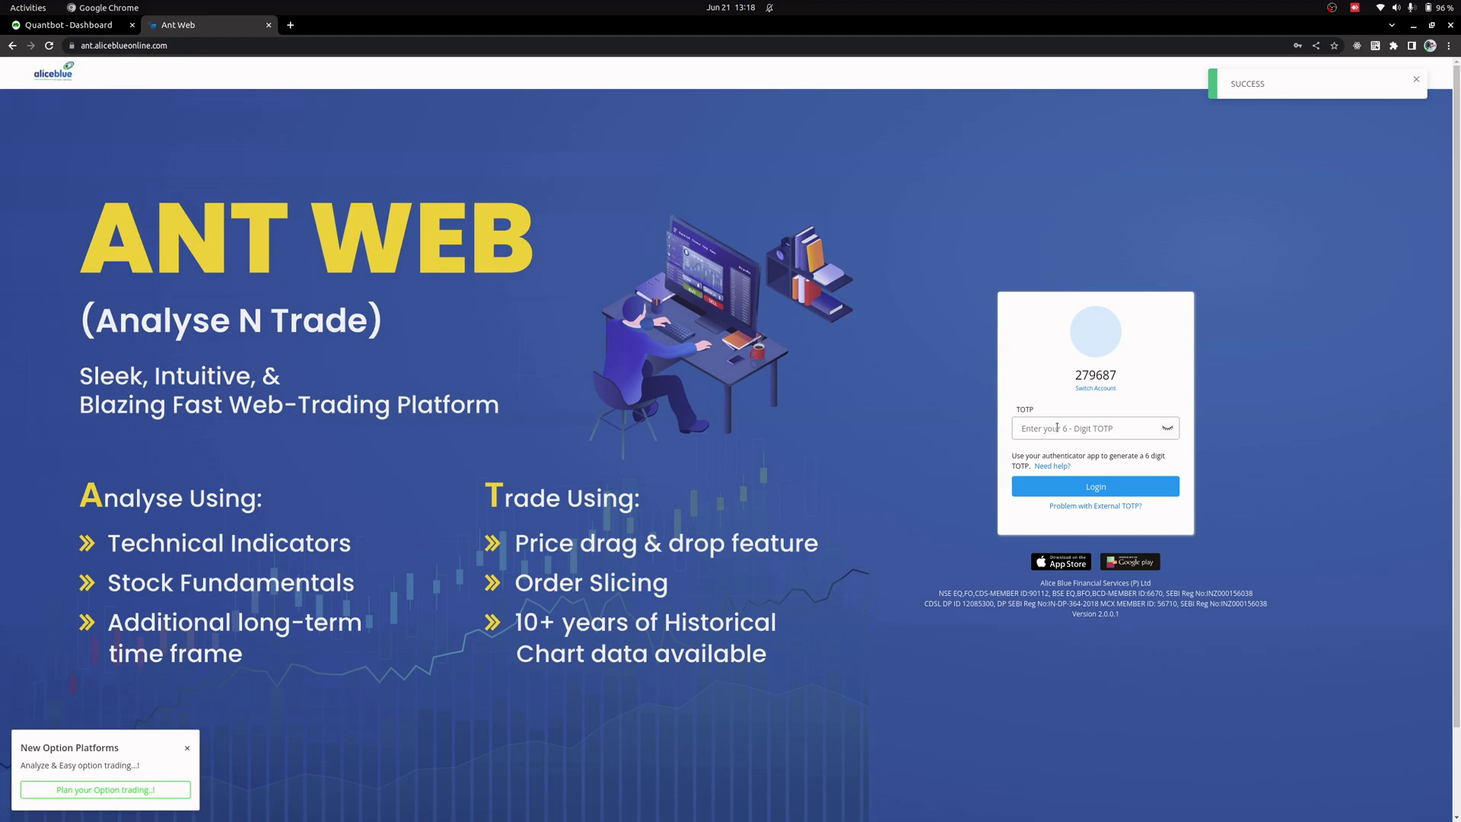
type("1")
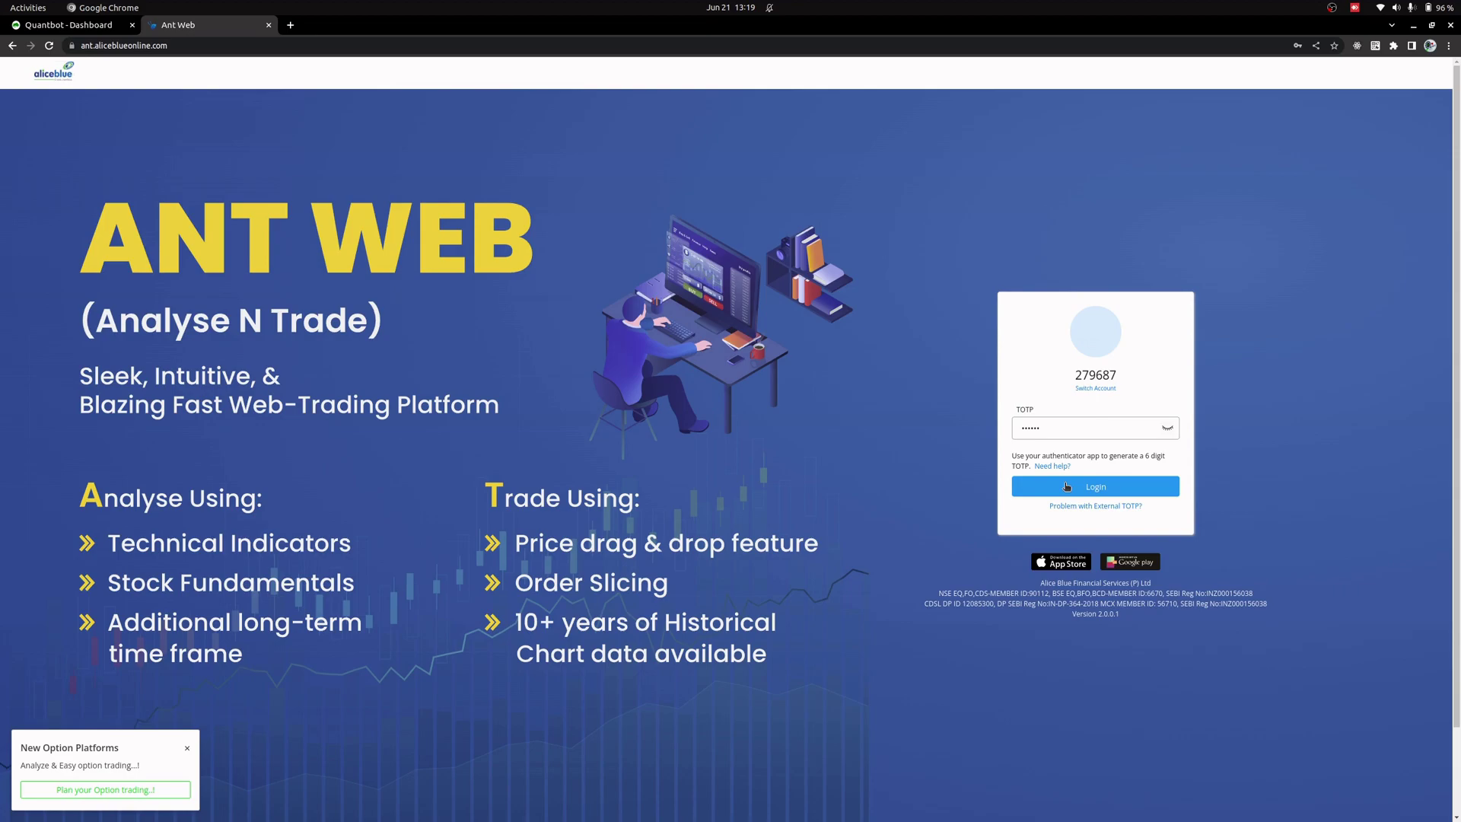
- Log in to Alice Blue ANT Web with the 6-digit TOTP, then log out
left_click(1067, 487)
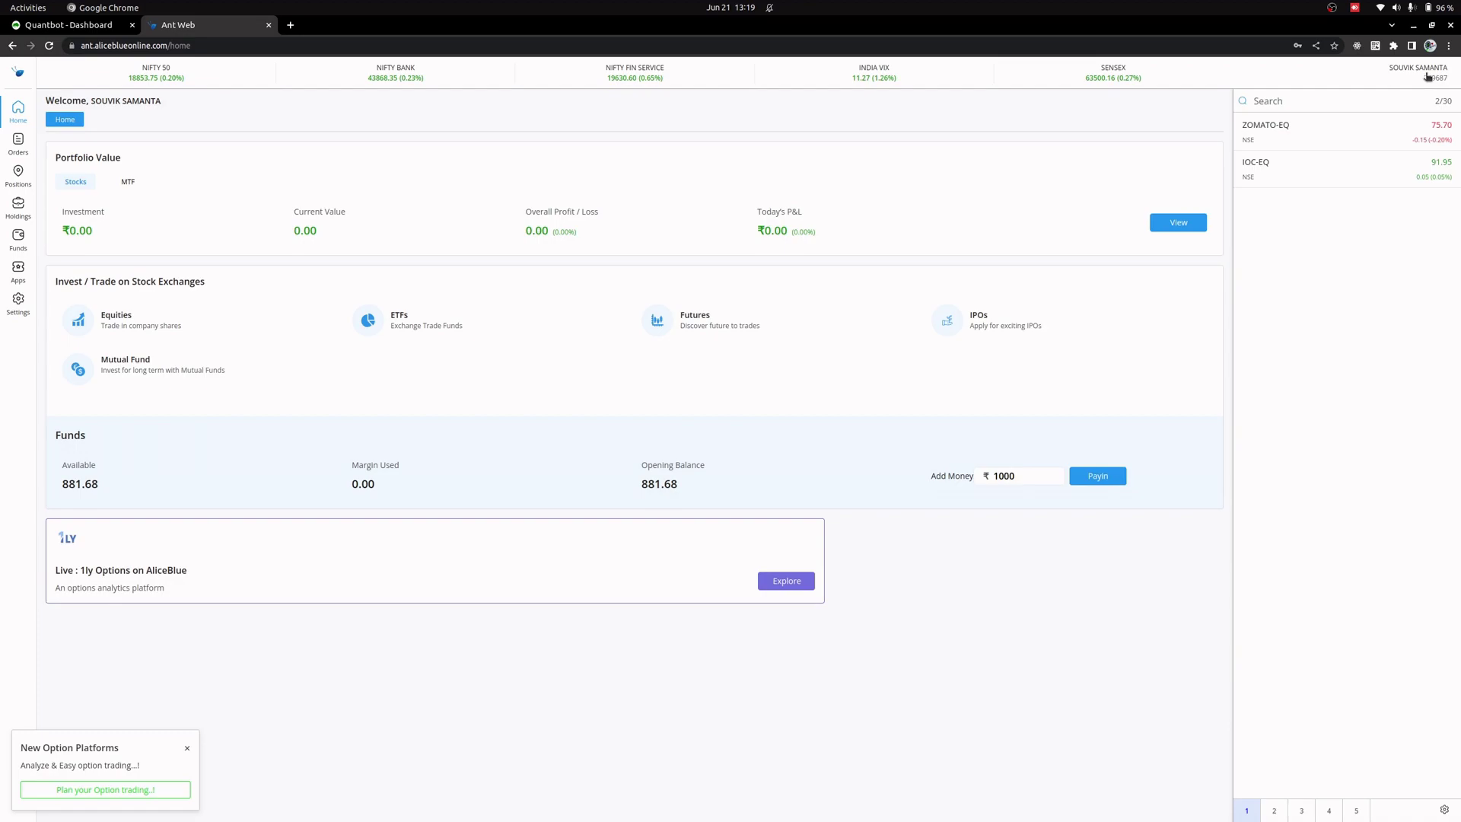
left_click(1427, 76)
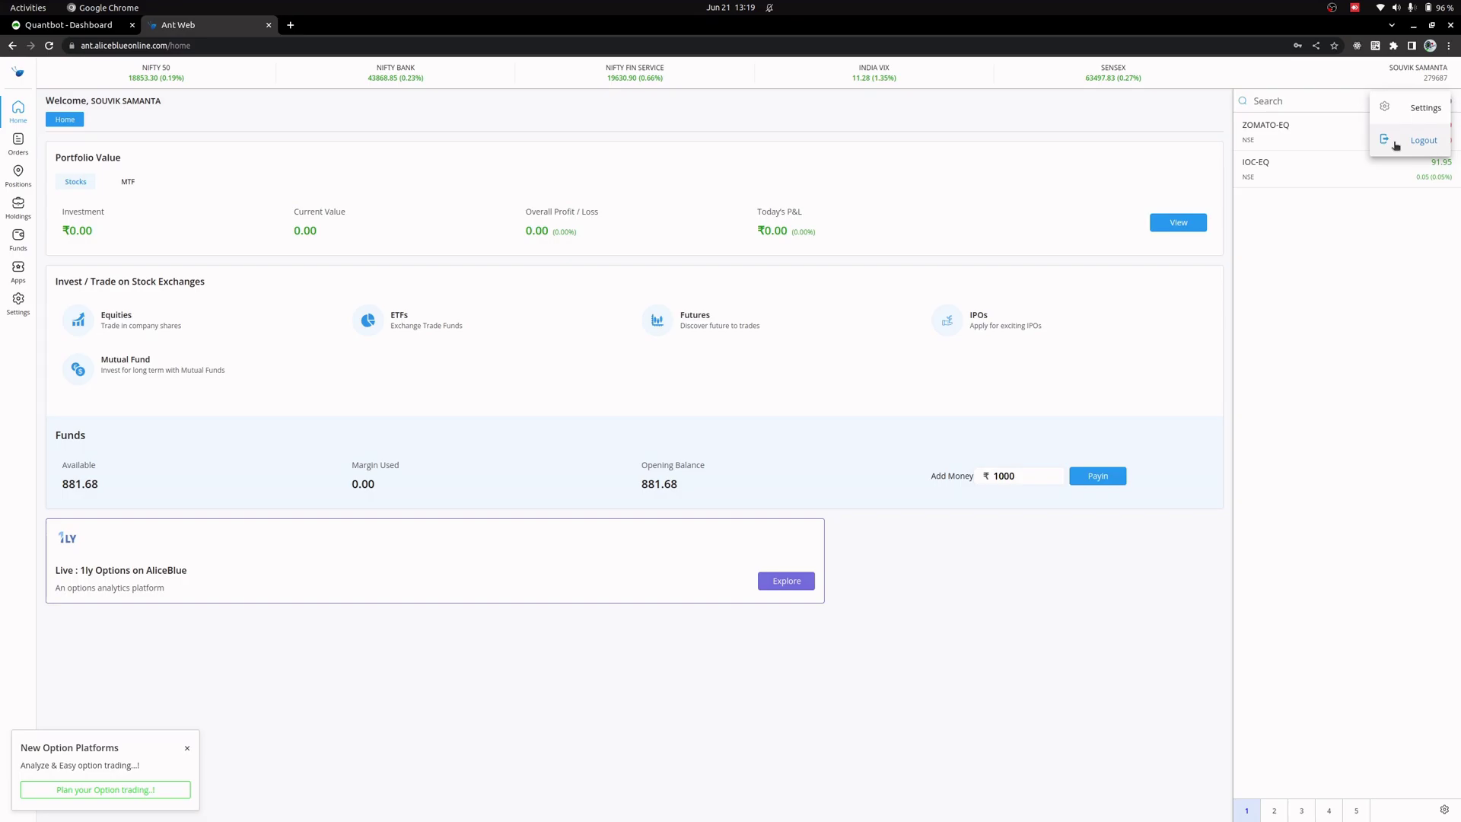
left_click(1416, 140)
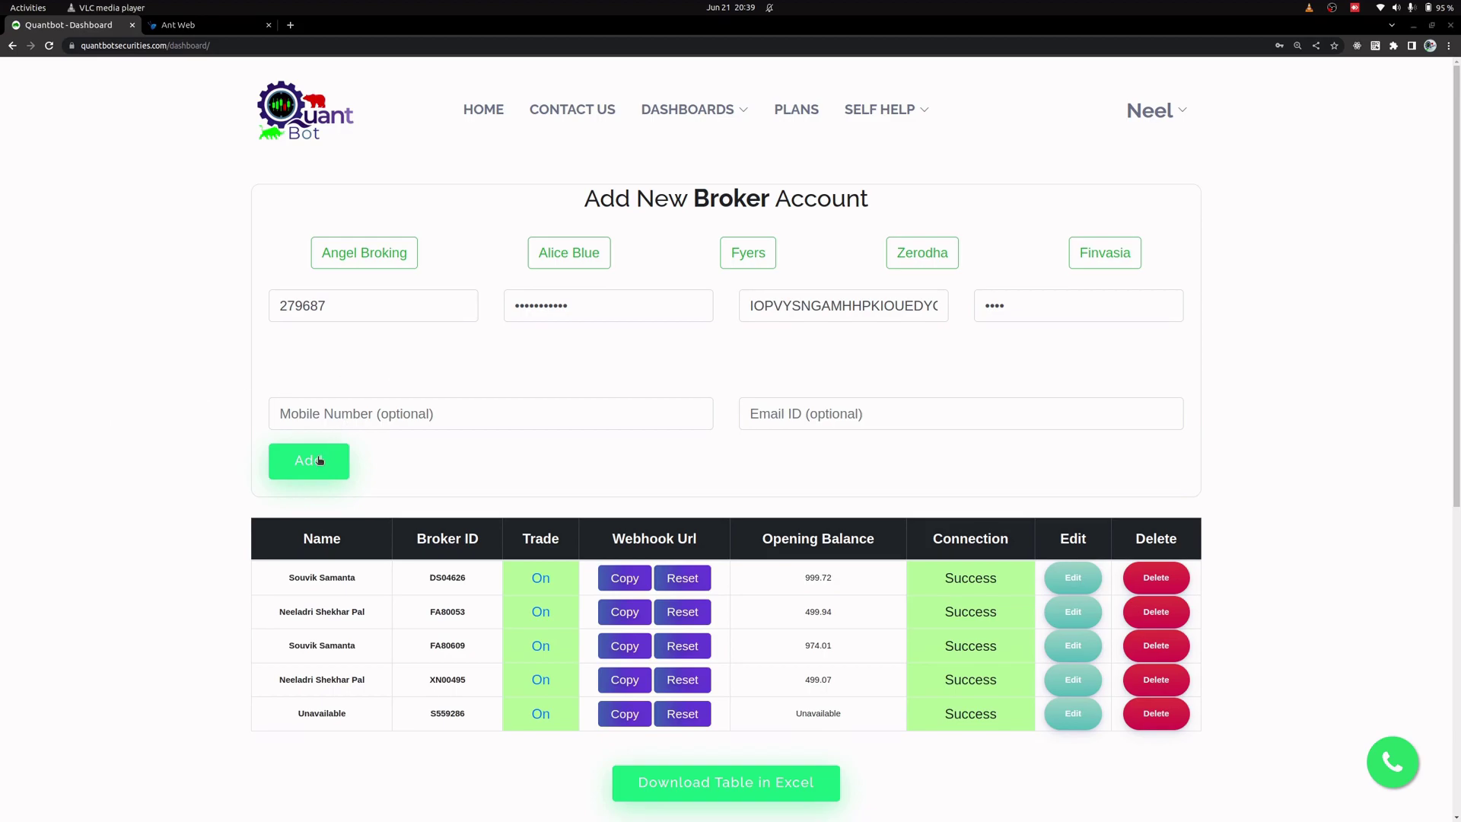
- Add the Alice Blue account and authorise it with password, year of birth and TOTP
left_click(316, 458)
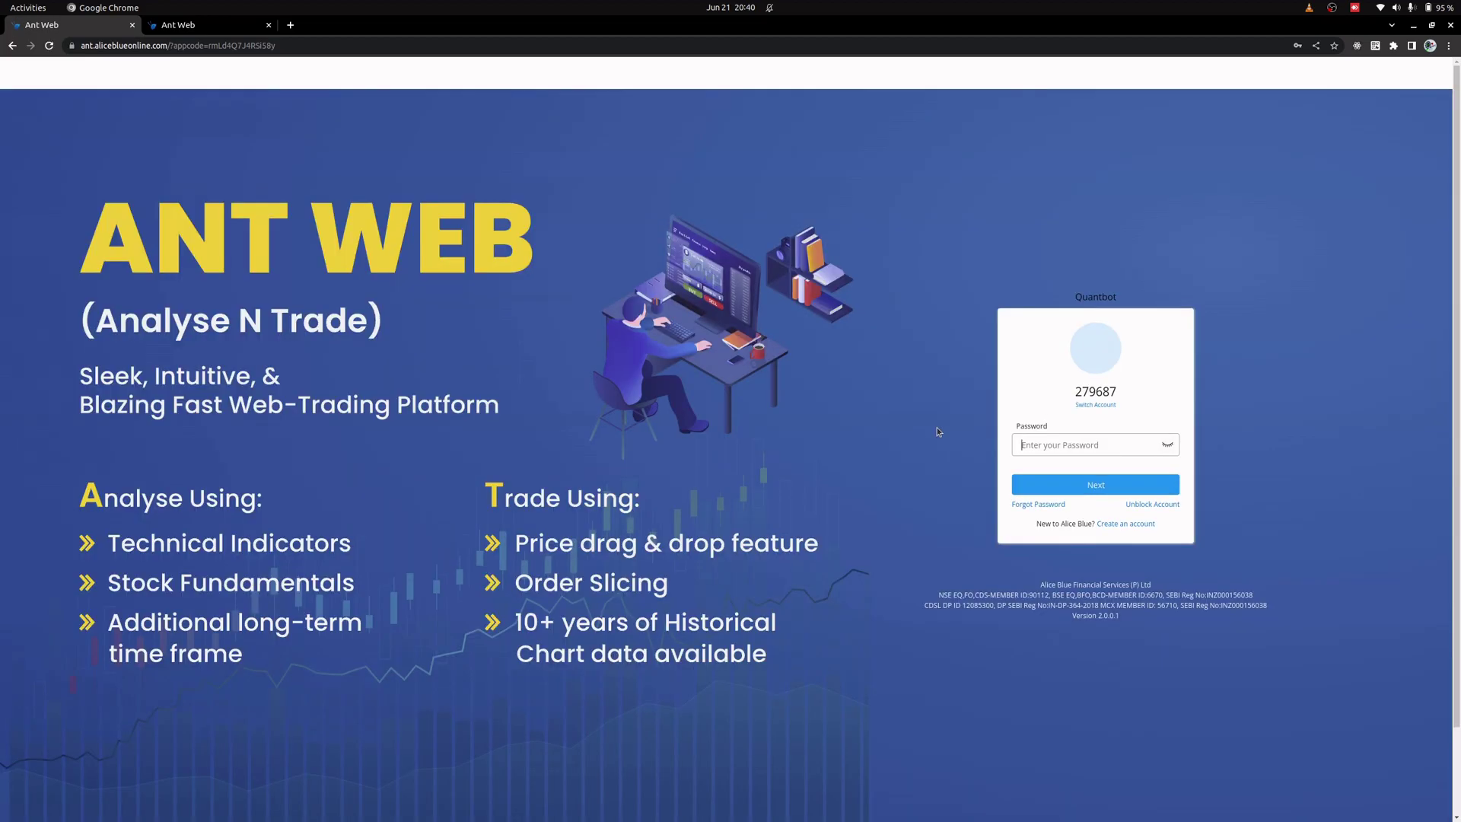
type("*****")
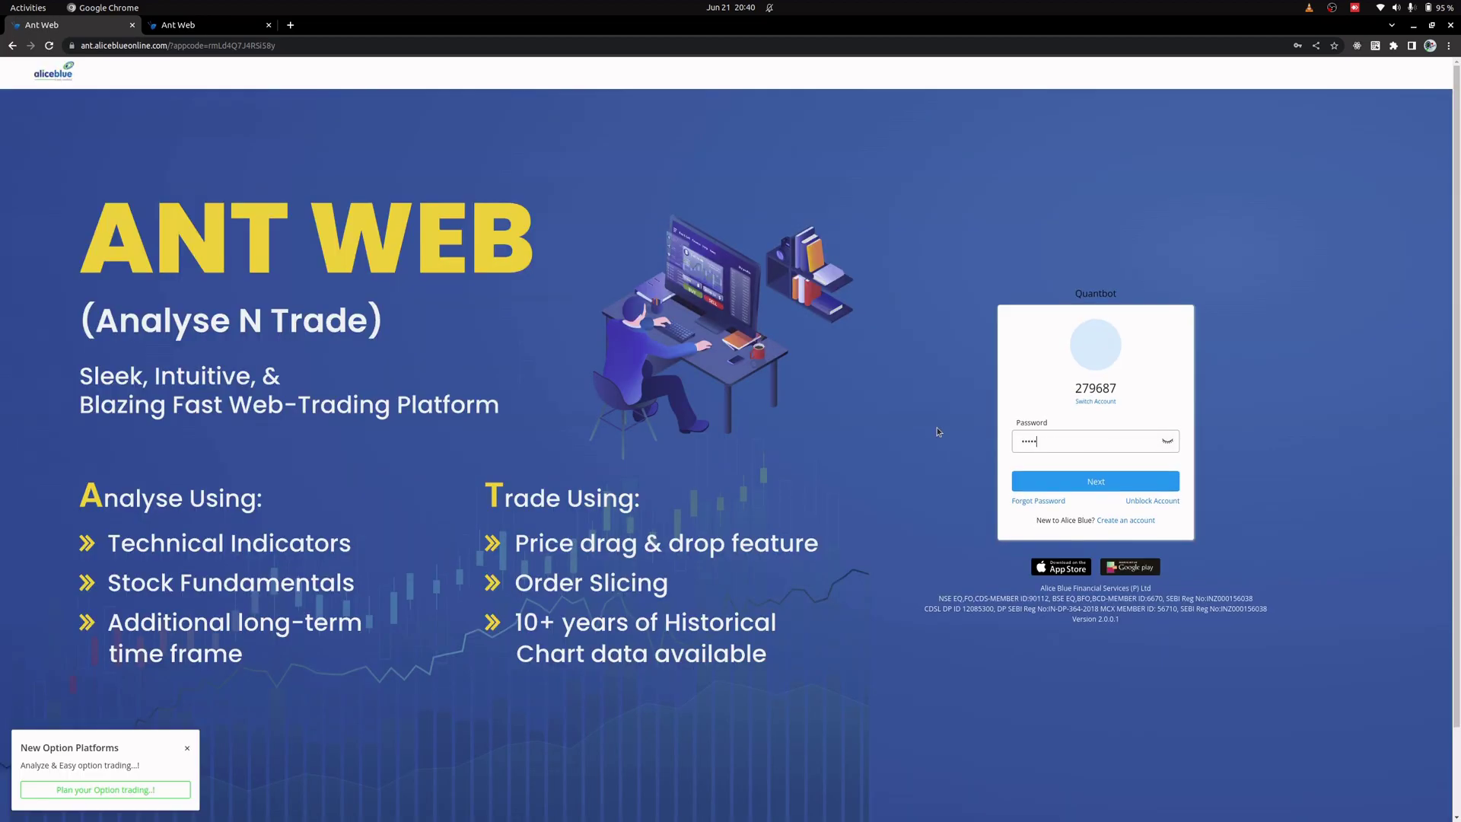
type("***")
key("Return")
type("****")
left_click(1095, 480)
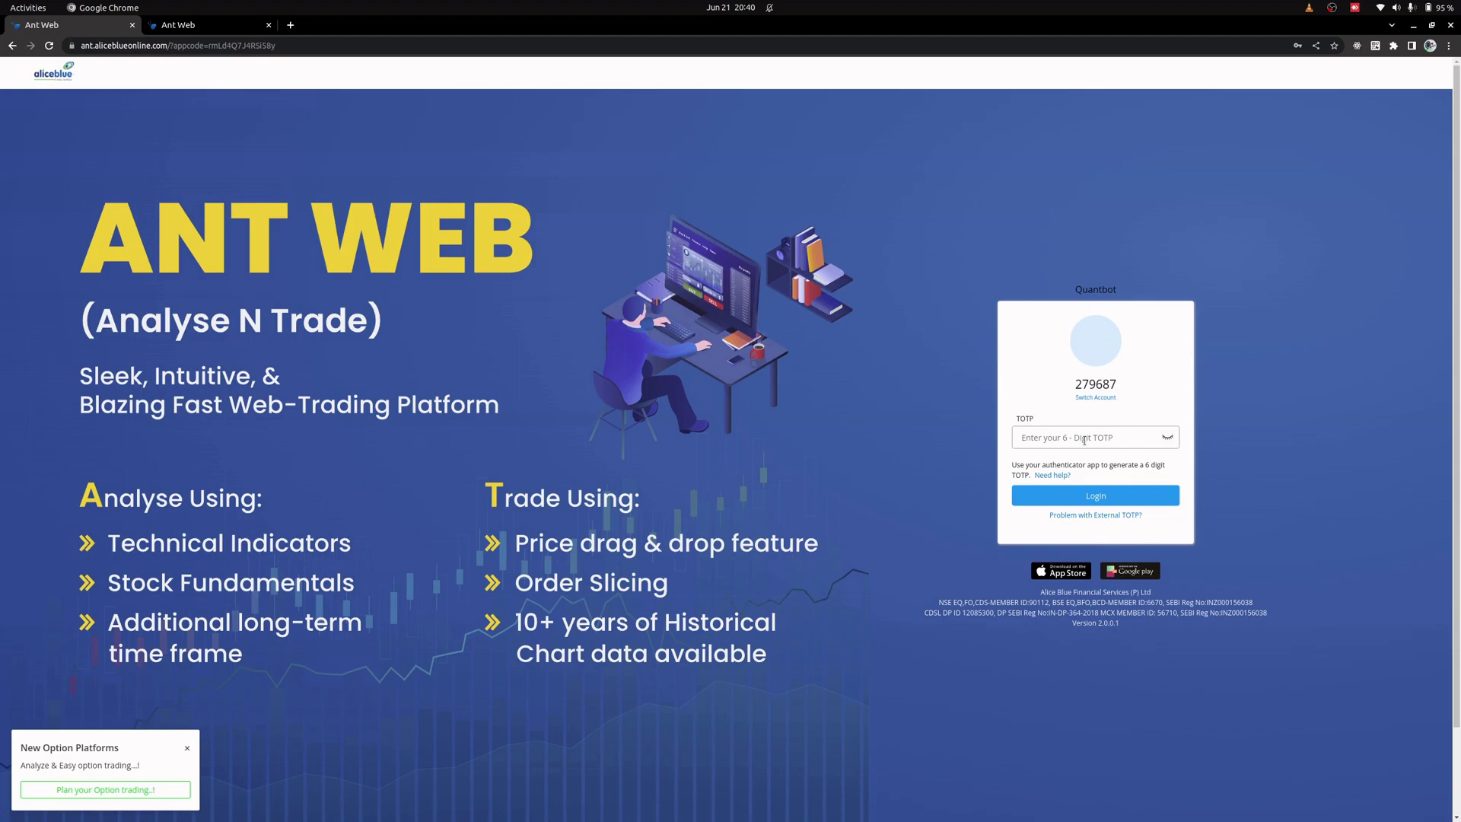
type("**")
type("*")
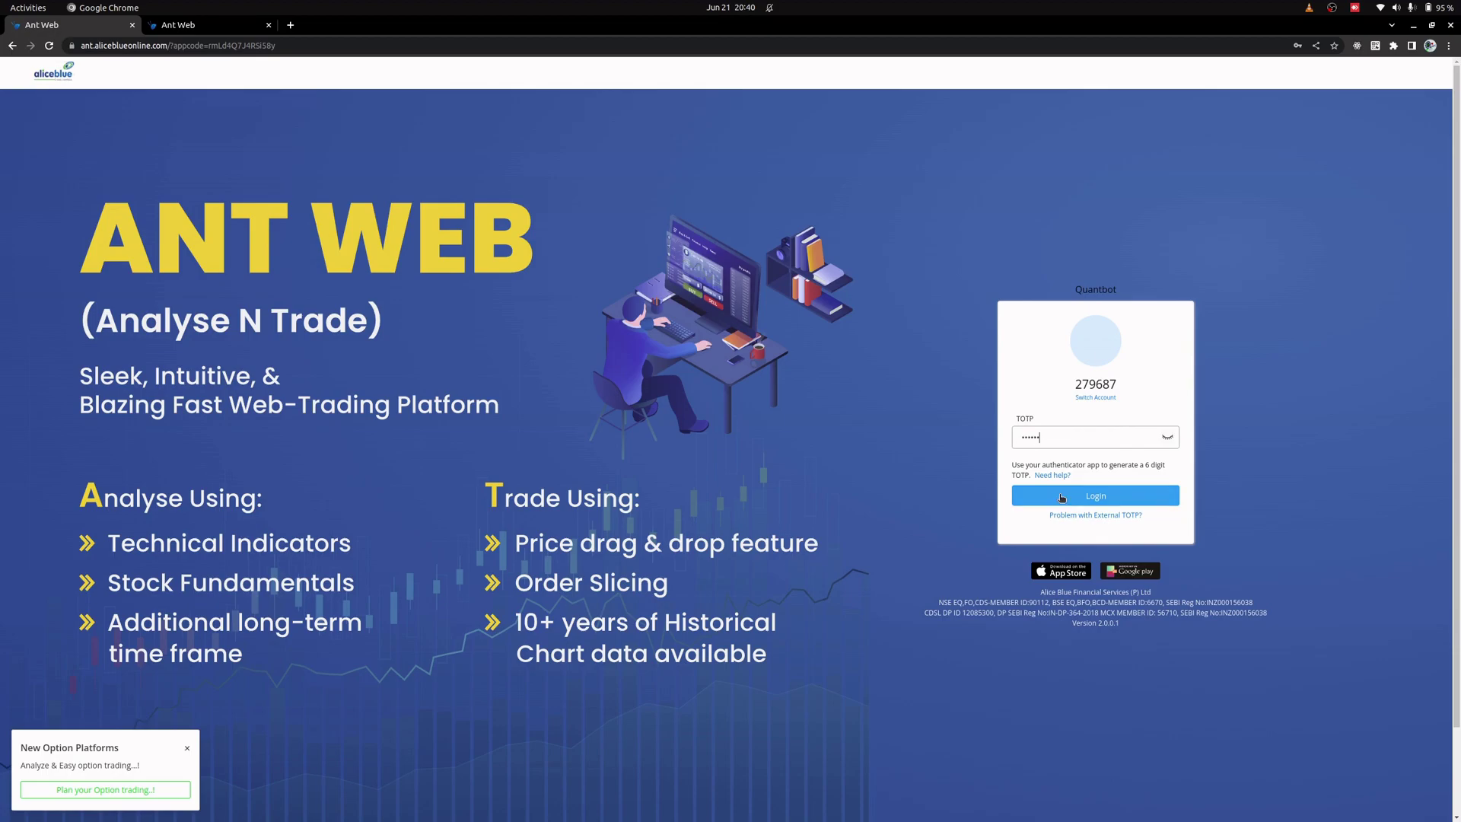
left_click(1061, 499)
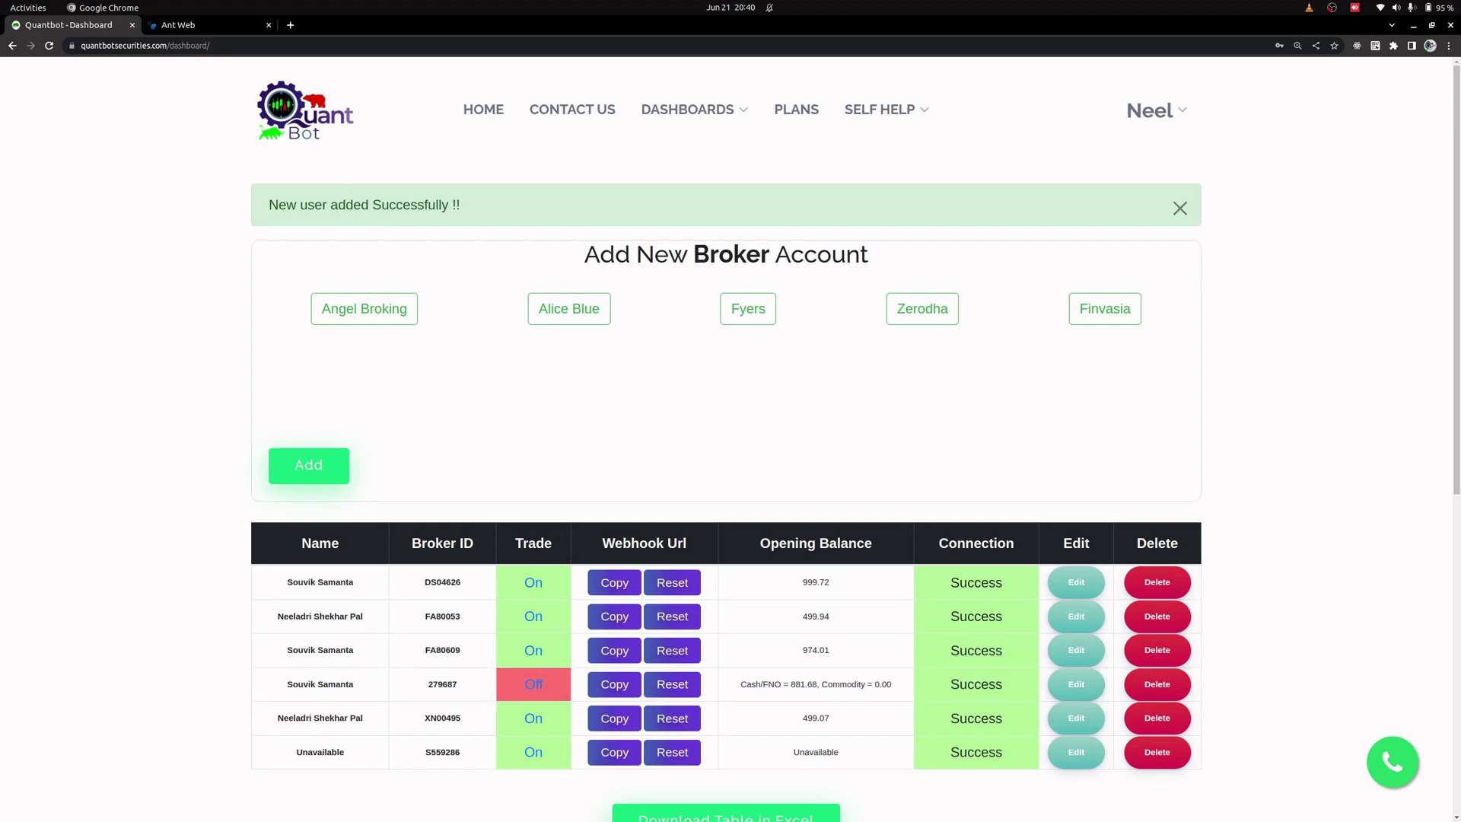
left_click(196, 27)
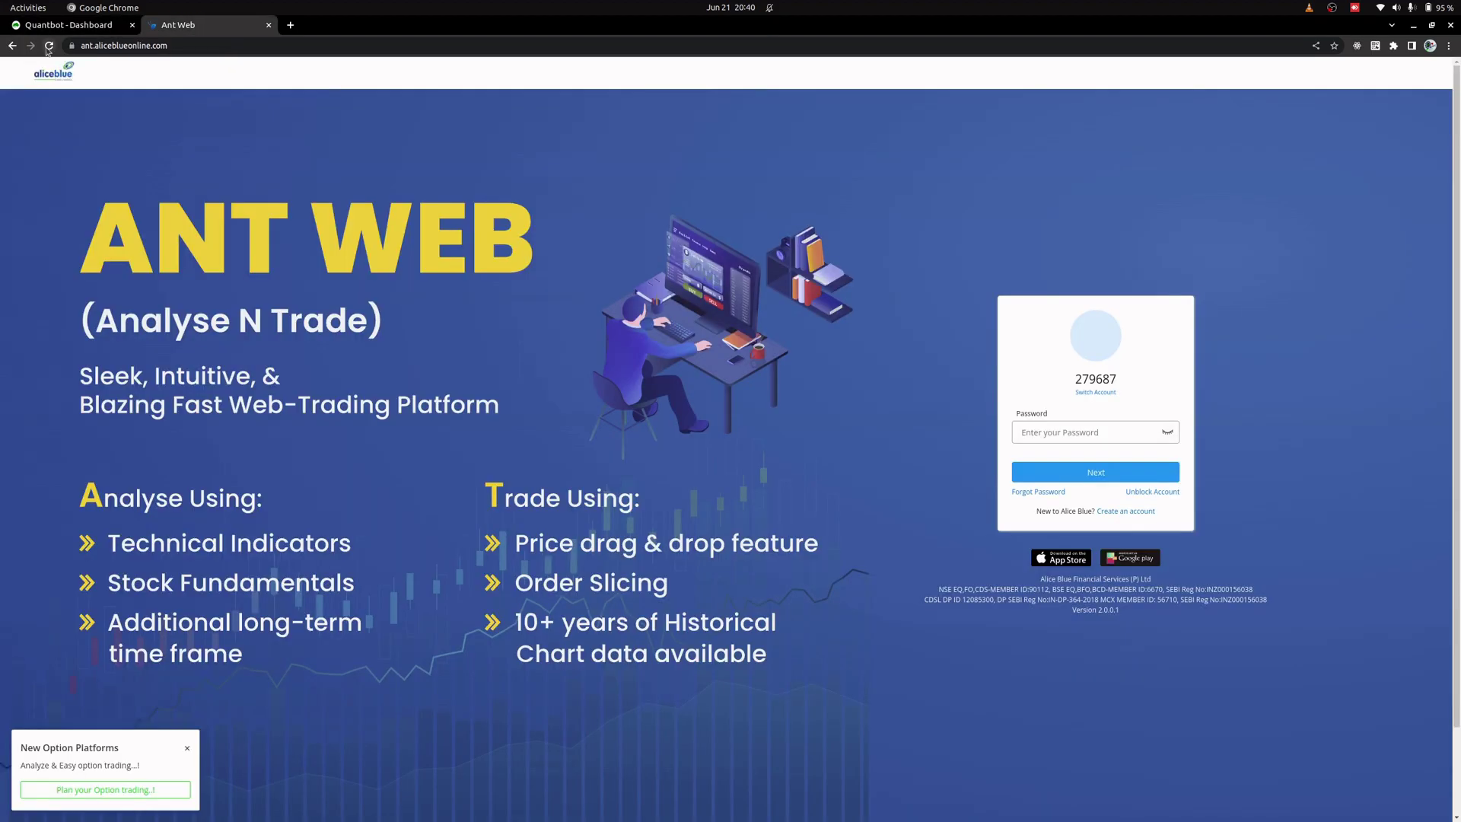
left_click(48, 46)
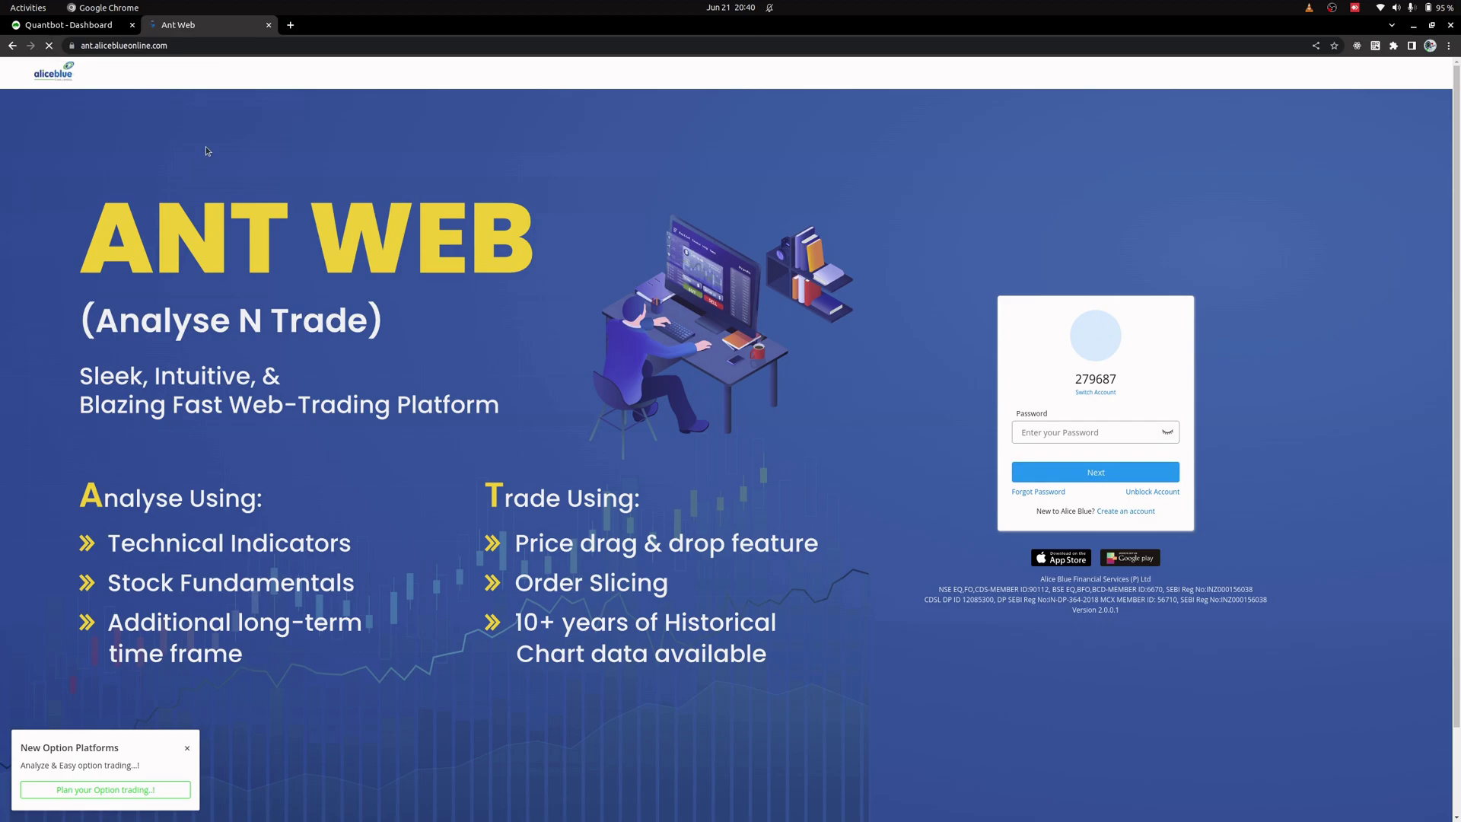